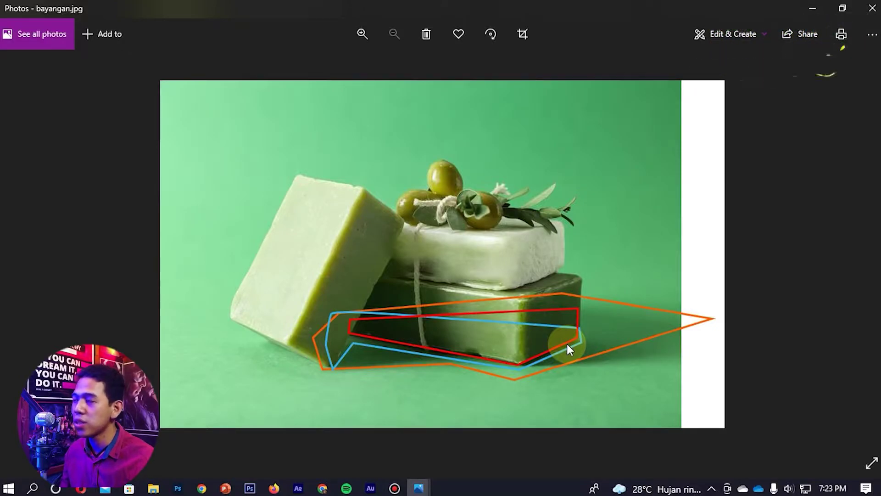
Step: Close the reference photo and switch to the bayangan photoshop.psd document in Photoshop with the Move tool active
{"action": "left_click", "coordinate": [869, 5]}
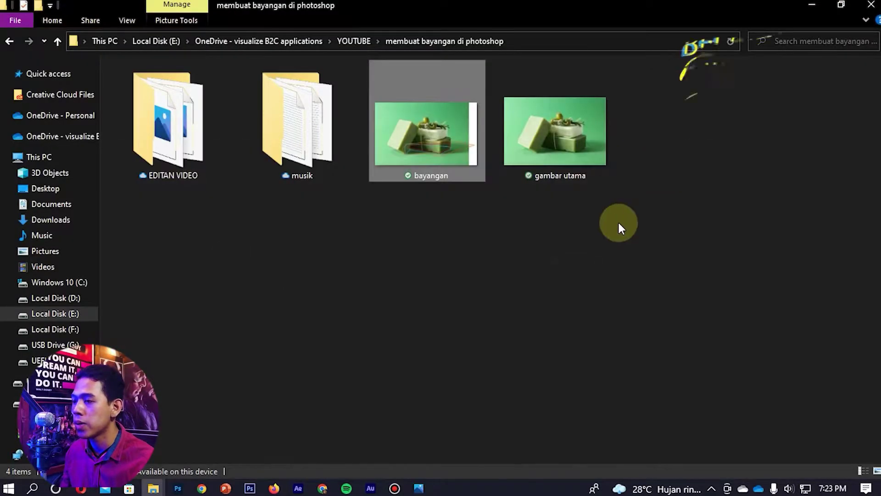
{"action": "left_click", "coordinate": [178, 488]}
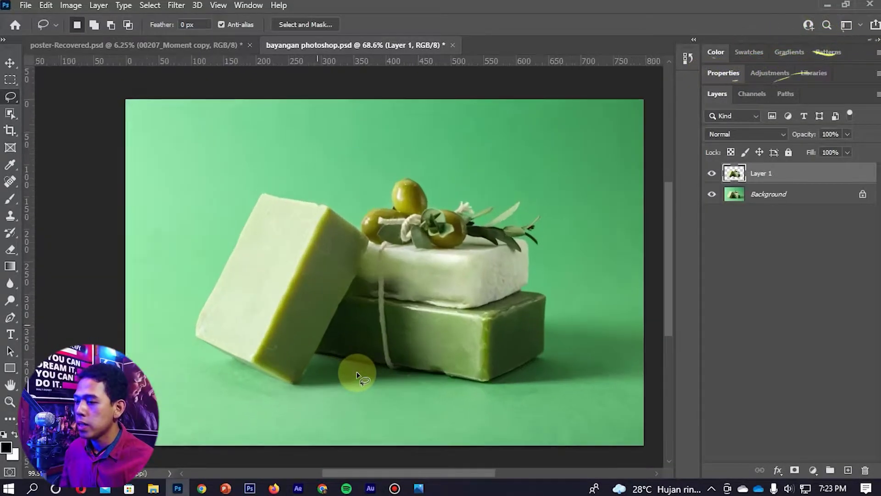
{"action": "scroll", "coordinate": [356, 346], "scroll_direction": "down", "scroll_amount": 3}
{"action": "key", "text": "b"}
{"action": "key", "text": "v"}
{"action": "scroll", "coordinate": [356, 328], "scroll_direction": "up", "scroll_amount": 1}
{"action": "scroll", "coordinate": [332, 312], "scroll_direction": "up", "scroll_amount": 1}
{"action": "scroll", "coordinate": [259, 325], "scroll_direction": "down", "scroll_amount": 3}
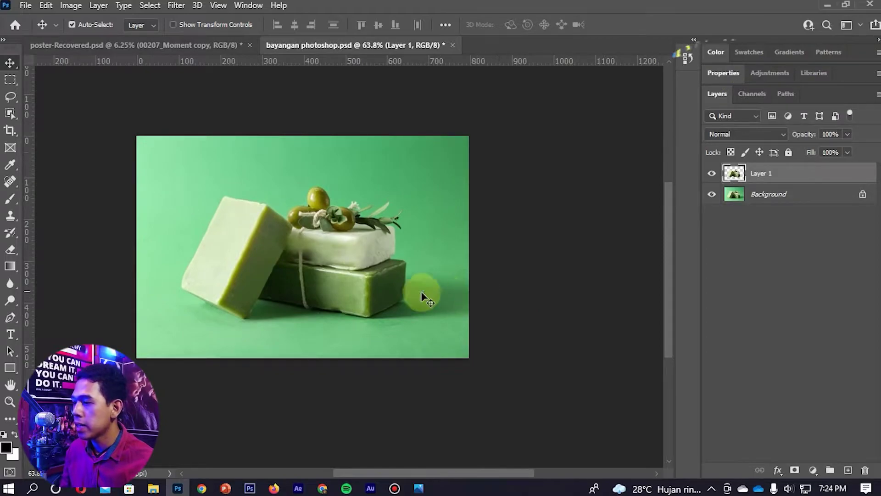
Step: Convert the locked Background into a regular layer named Layer 0
{"action": "left_click", "coordinate": [783, 198]}
{"action": "double_click", "coordinate": [783, 202]}
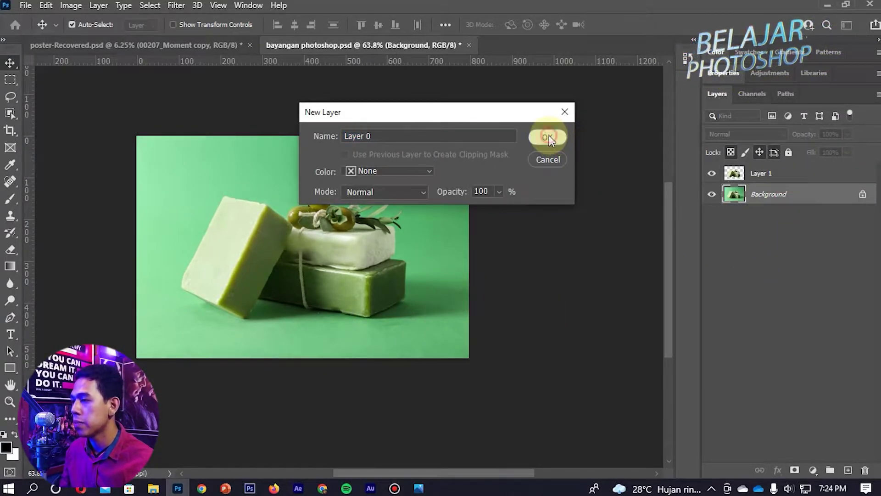
{"action": "left_click", "coordinate": [547, 138]}
Step: Extend the canvas beyond the photo's right edge by about 220 px with the Crop tool and commit the crop
{"action": "key", "text": "c"}
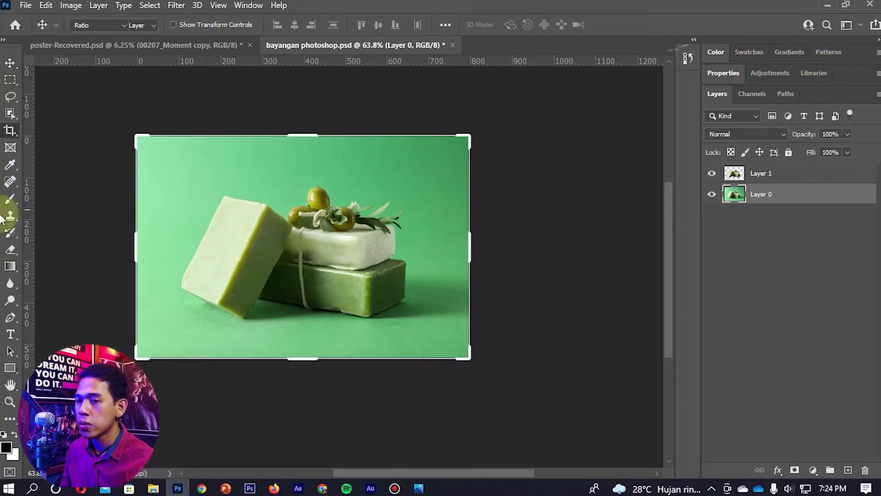
{"action": "right_click", "coordinate": [3, 131]}
{"action": "left_click", "coordinate": [59, 131]}
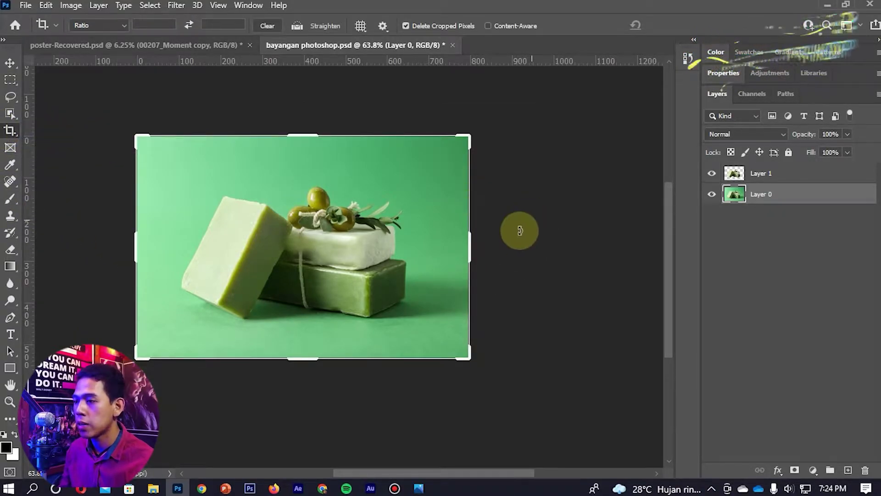
{"action": "left_click_drag", "start_coordinate": [470, 245], "coordinate": [517, 247]}
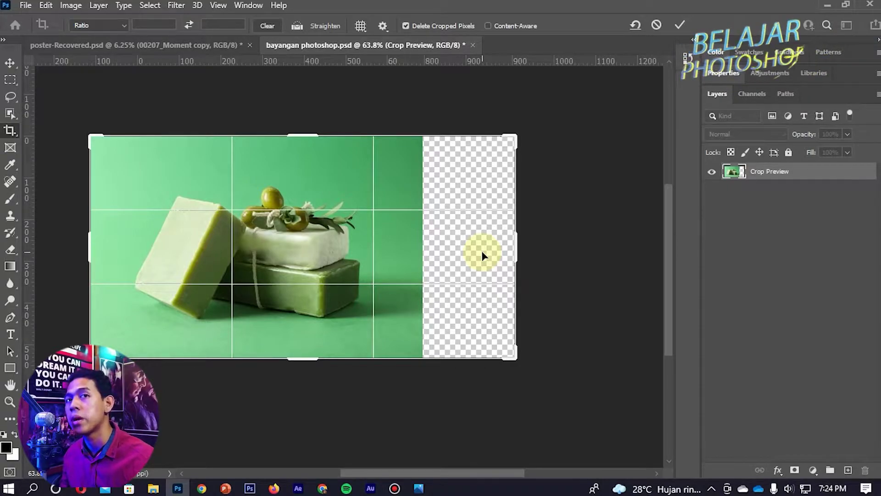
{"action": "key", "text": "Return"}
{"action": "key", "text": "v"}
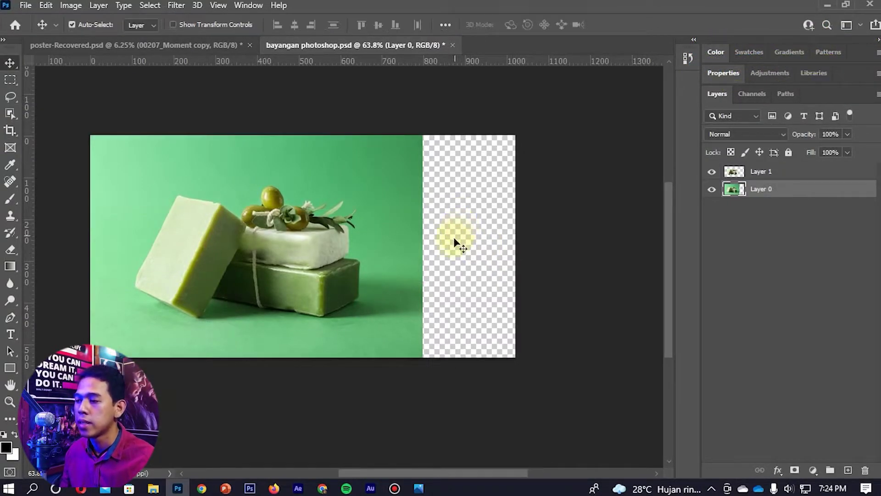
Step: Examine the coloured shadow outlines in the reference image bayangan.jpg and return to Photoshop
{"action": "scroll", "coordinate": [528, 276], "scroll_direction": "down", "scroll_amount": 3}
{"action": "scroll", "coordinate": [441, 301], "scroll_direction": "up", "scroll_amount": 3}
{"action": "scroll", "coordinate": [442, 301], "scroll_direction": "up", "scroll_amount": 2}
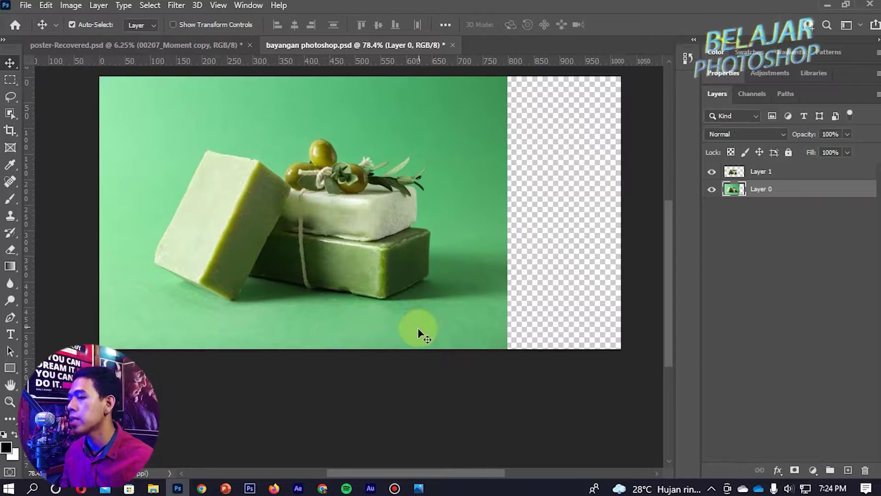
{"action": "scroll", "coordinate": [415, 326], "scroll_direction": "down", "scroll_amount": 2}
{"action": "scroll", "coordinate": [467, 350], "scroll_direction": "up", "scroll_amount": 2}
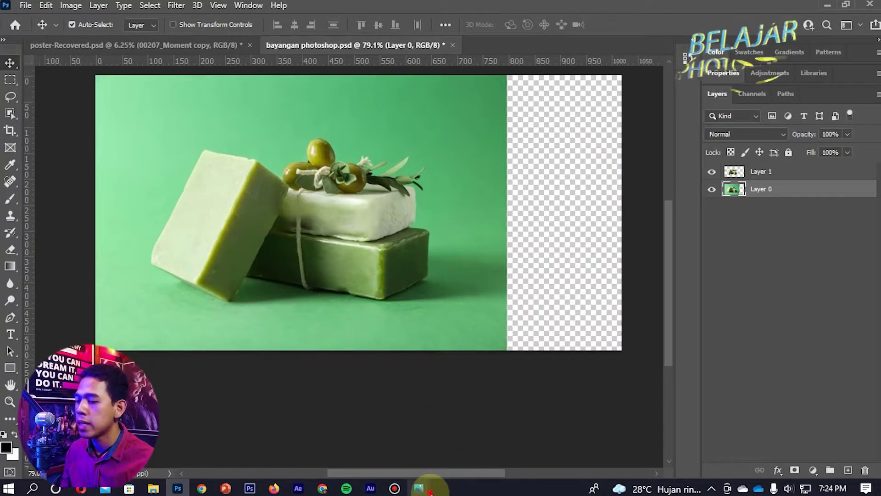
{"action": "mouse_move", "coordinate": [429, 489]}
{"action": "left_click", "coordinate": [489, 446]}
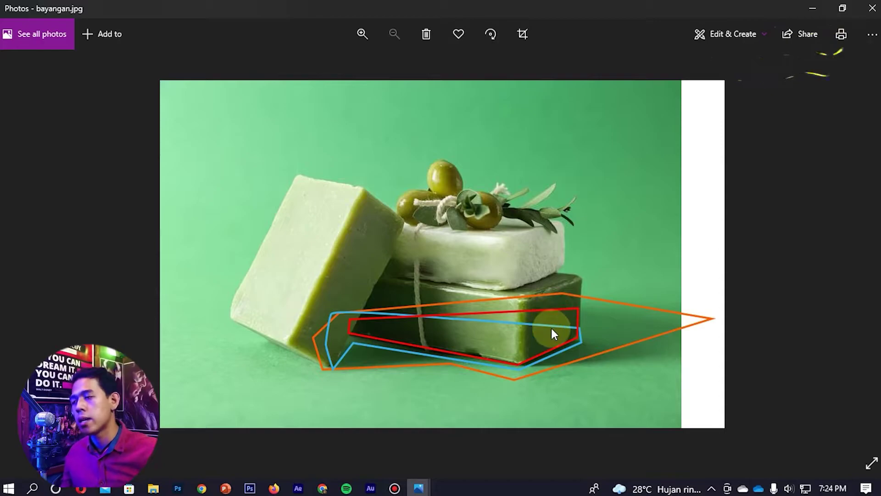
{"action": "key", "text": "alt+Tab"}
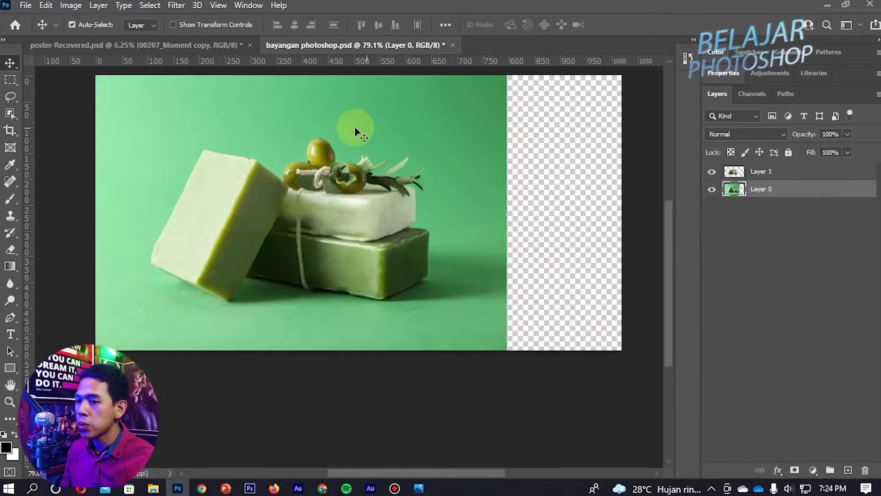
Step: Activate the Polygonal Lasso tool
{"action": "left_click", "coordinate": [14, 98]}
{"action": "right_click", "coordinate": [10, 97]}
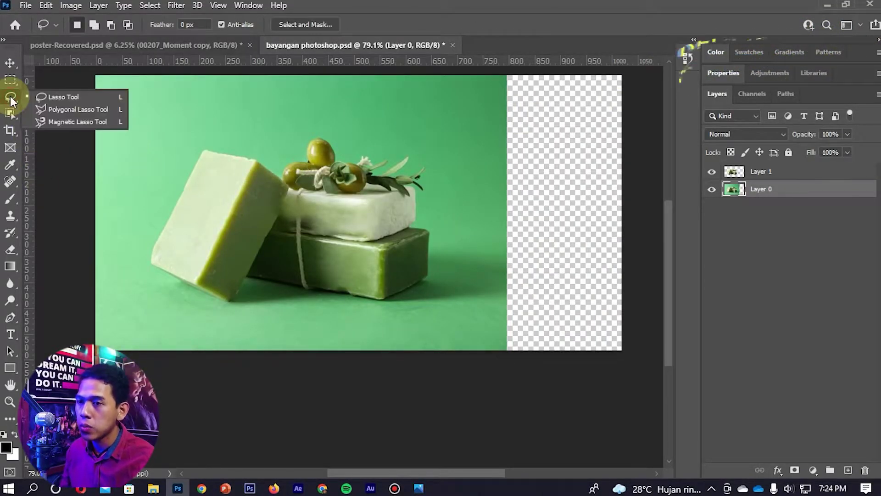
{"action": "left_click", "coordinate": [80, 111]}
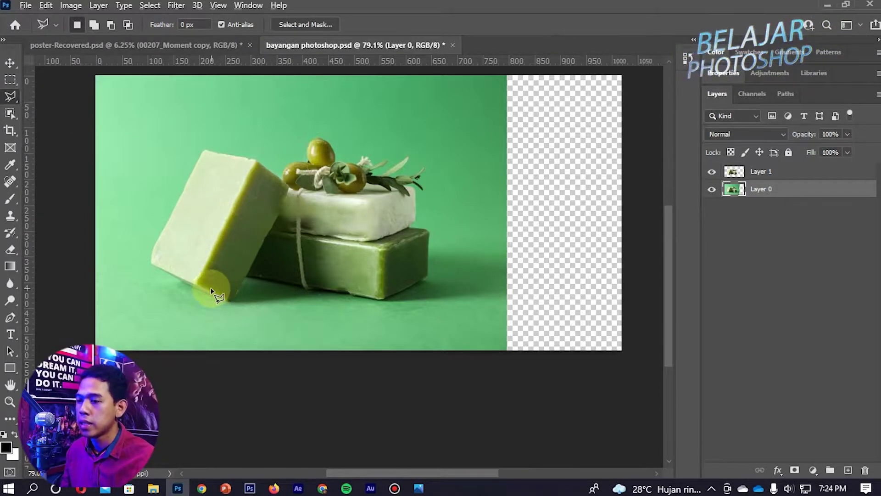
{"action": "scroll", "coordinate": [220, 290], "scroll_direction": "up", "scroll_amount": 2}
{"action": "left_click", "coordinate": [231, 325]}
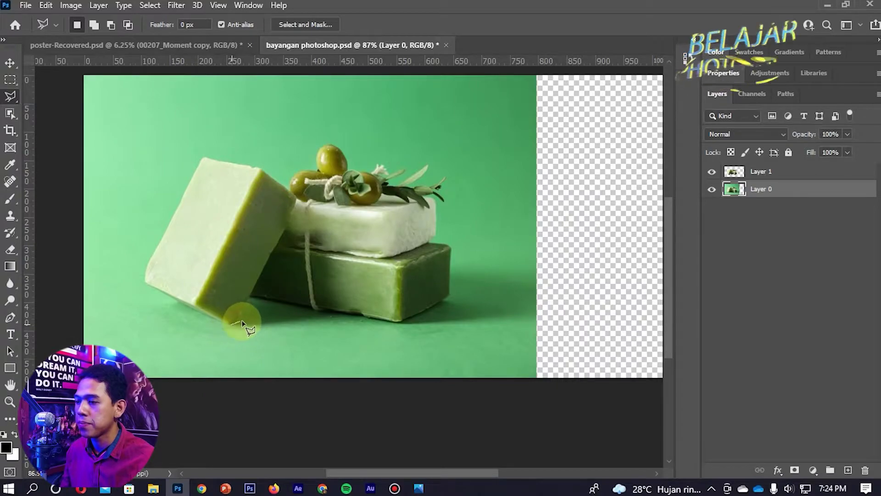
{"action": "left_click", "coordinate": [332, 317]}
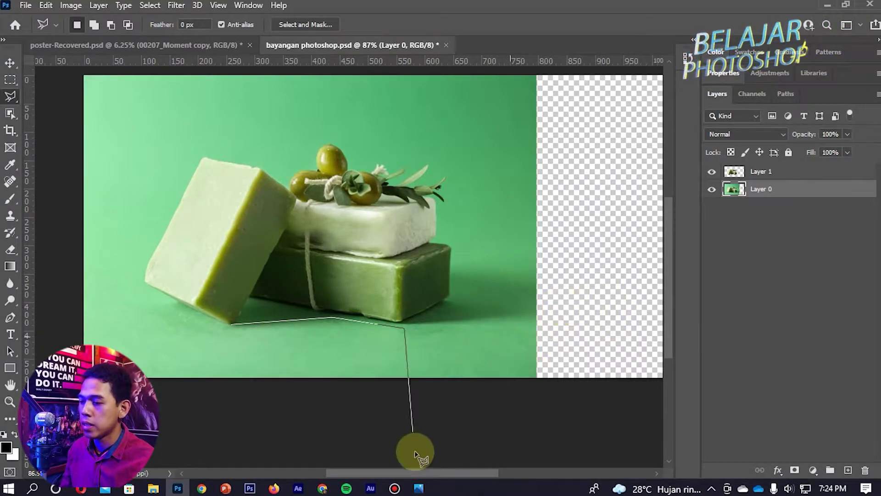
{"action": "left_click", "coordinate": [419, 489]}
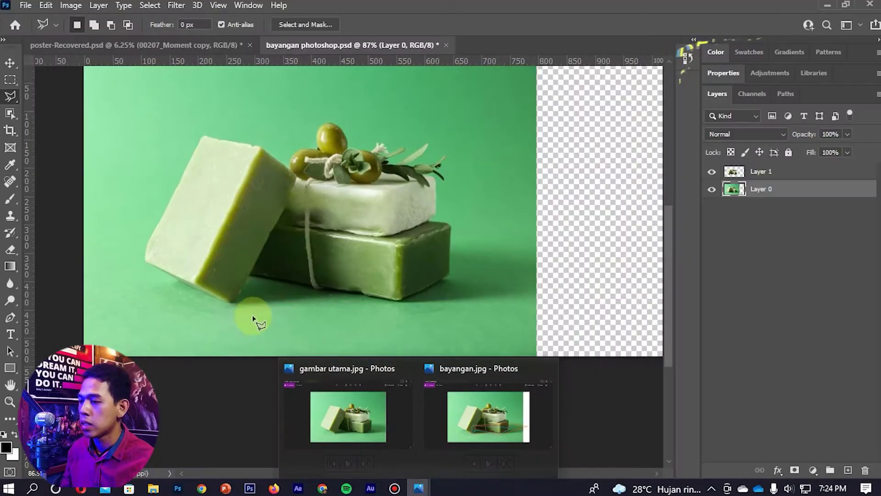
{"action": "left_click", "coordinate": [496, 303]}
Step: Outline the large ground shadow with a closed polygonal selection, from the leaning soap's lower corner around the lower soap to a point near the photo's right edge
{"action": "left_click", "coordinate": [235, 302]}
{"action": "left_click", "coordinate": [328, 295]}
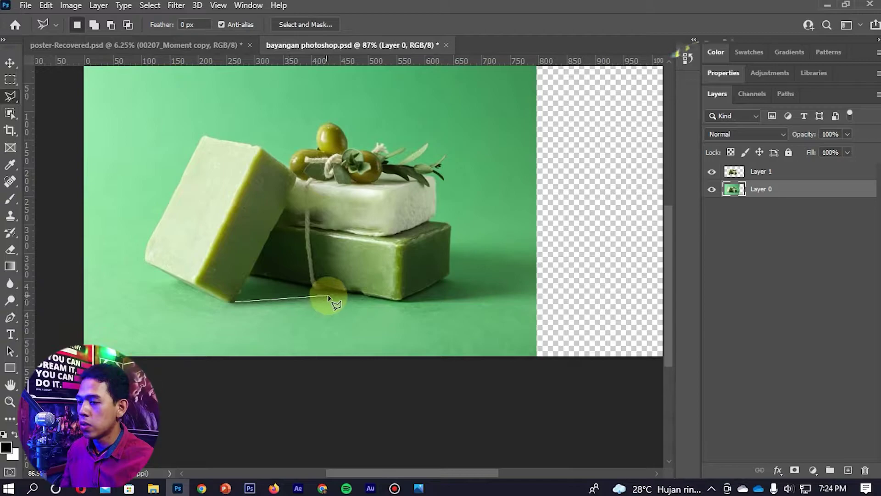
{"action": "left_click", "coordinate": [402, 306]}
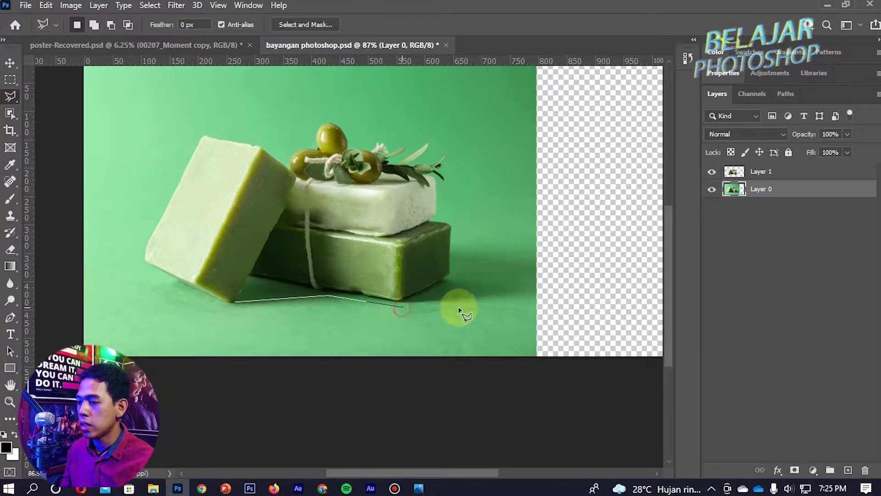
{"action": "left_click", "coordinate": [529, 277]}
{"action": "left_click", "coordinate": [435, 242]}
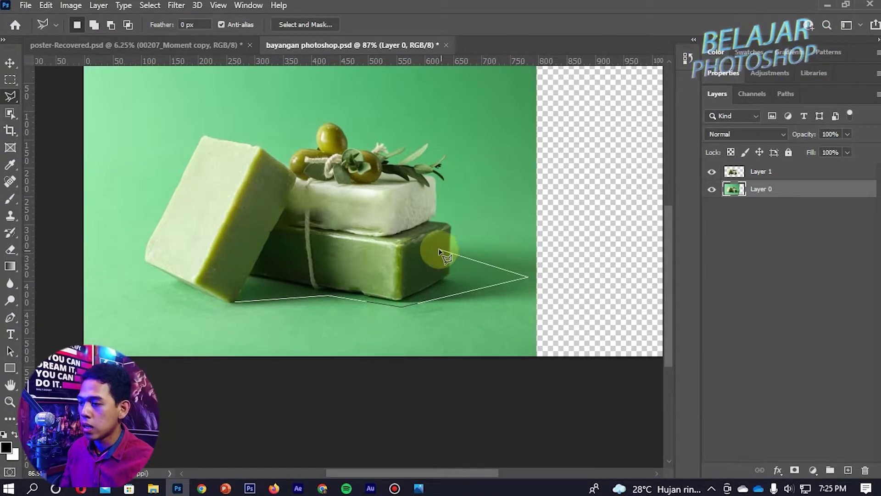
{"action": "left_click", "coordinate": [245, 249]}
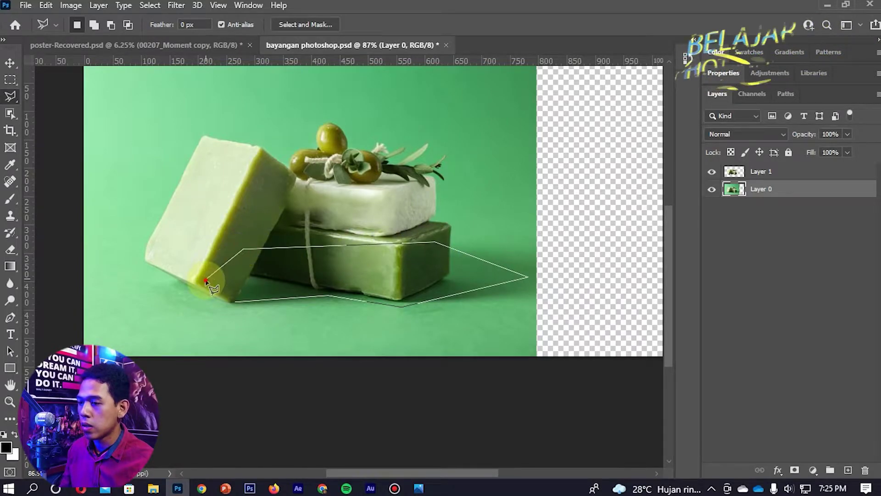
{"action": "left_click", "coordinate": [209, 281]}
{"action": "left_click", "coordinate": [234, 302]}
{"action": "scroll", "coordinate": [372, 297], "scroll_direction": "up", "scroll_amount": 3}
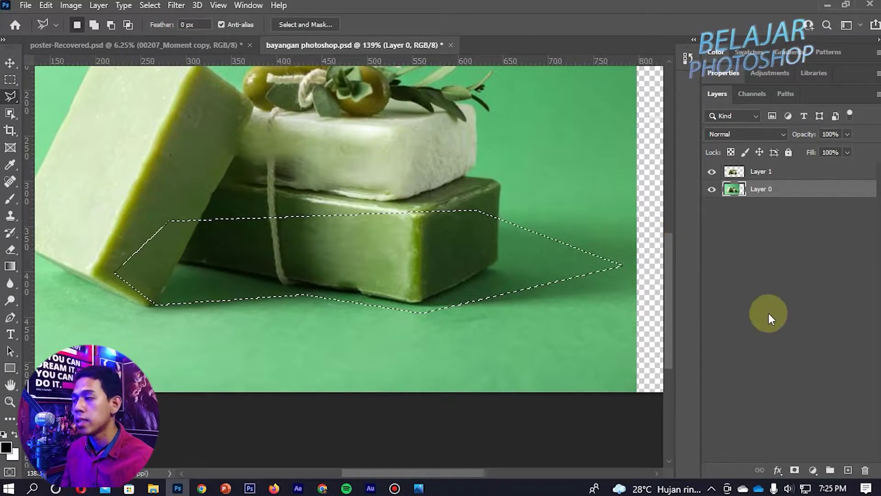
Step: Create a new layer above Layer 0 and fill the shadow selection with black
{"action": "left_click", "coordinate": [846, 471]}
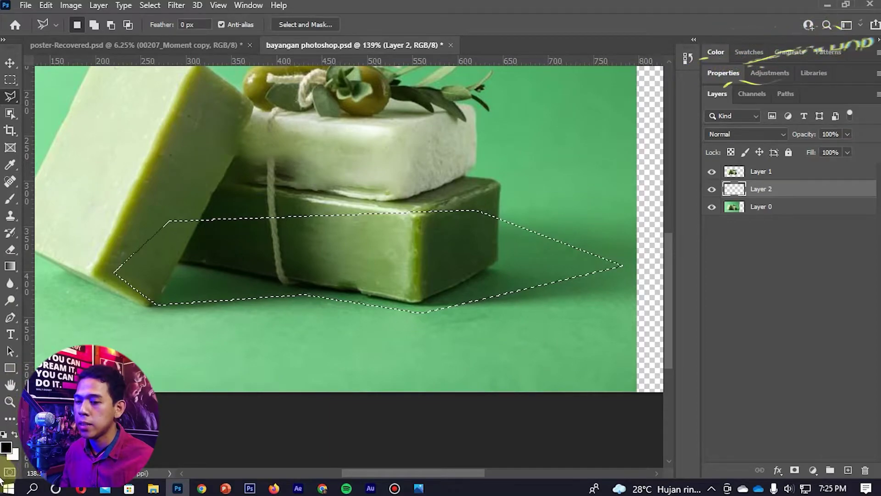
{"action": "key", "text": "x"}
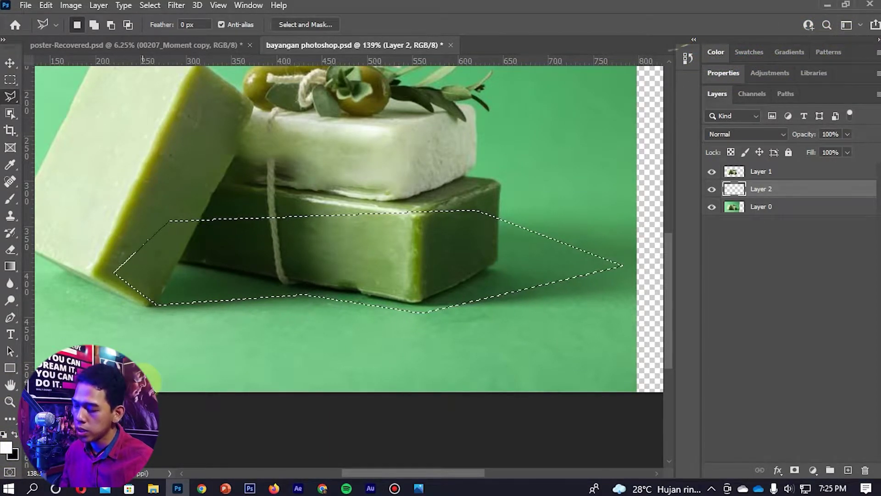
{"action": "key", "text": "ctrl+Delete"}
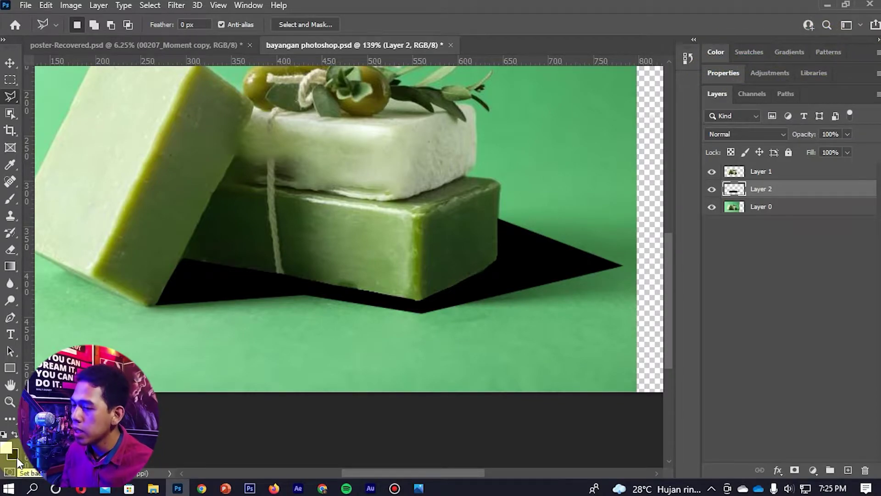
Step: Start a Field Blur from the Blur Gallery on the black shadow layer
{"action": "scroll", "coordinate": [262, 307], "scroll_direction": "down", "scroll_amount": 2}
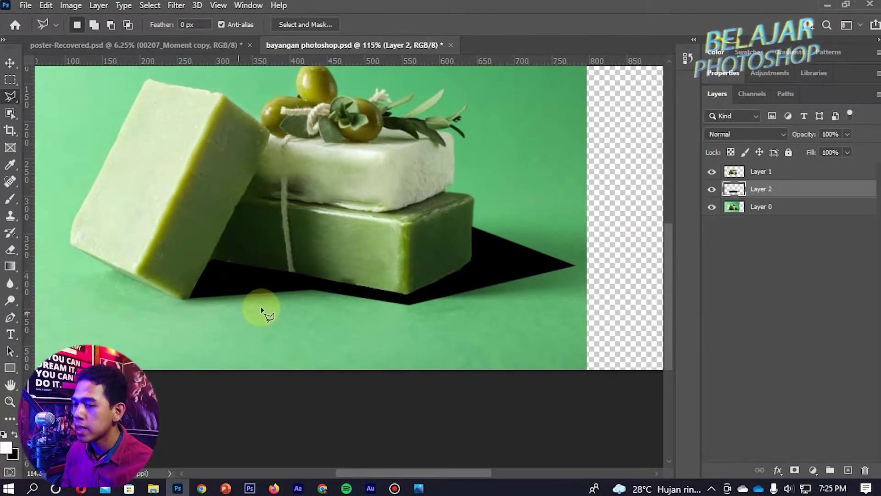
{"action": "scroll", "coordinate": [355, 269], "scroll_direction": "up", "scroll_amount": 3}
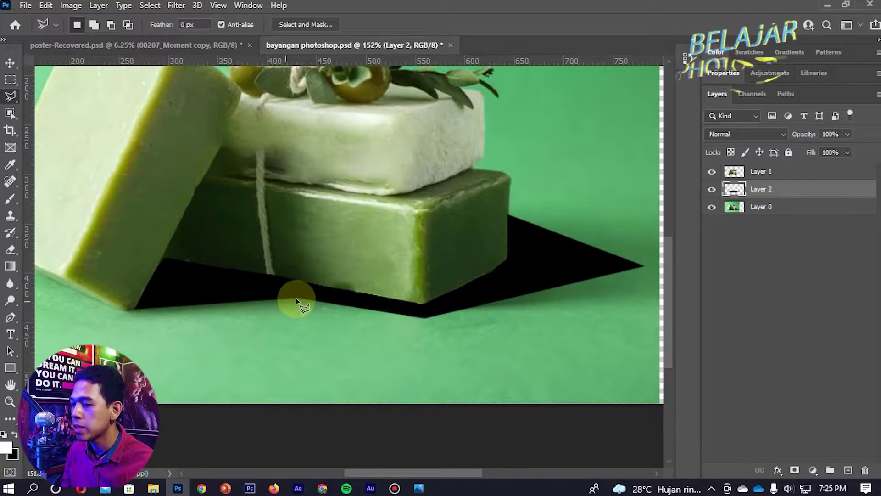
{"action": "scroll", "coordinate": [289, 364], "scroll_direction": "down", "scroll_amount": 2}
{"action": "scroll", "coordinate": [535, 289], "scroll_direction": "up", "scroll_amount": 4}
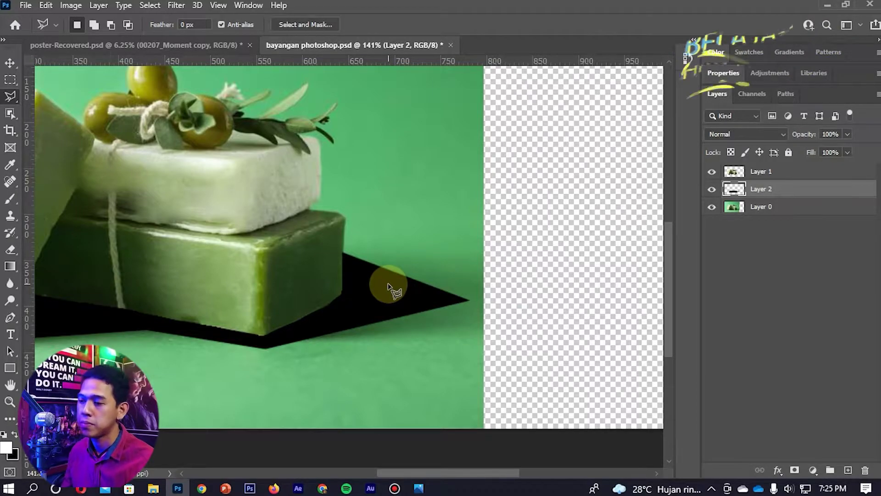
{"action": "scroll", "coordinate": [461, 222], "scroll_direction": "down", "scroll_amount": 1}
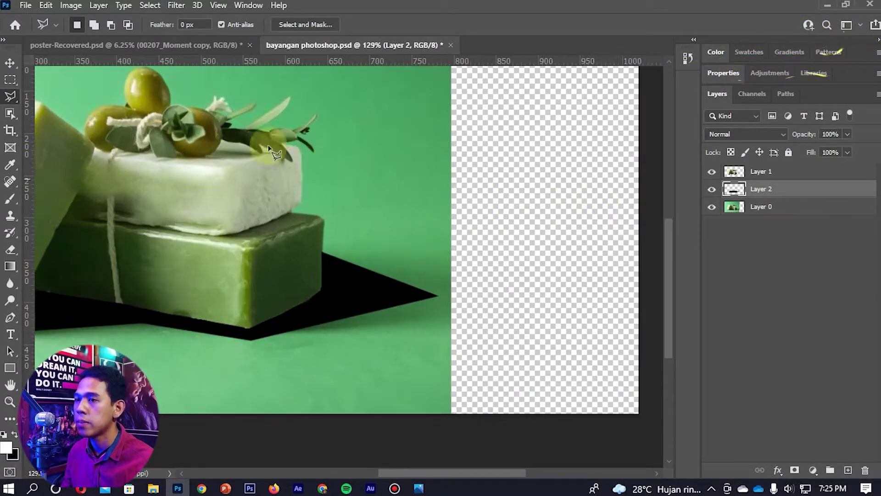
{"action": "left_click", "coordinate": [168, 5]}
{"action": "mouse_move", "coordinate": [271, 171]}
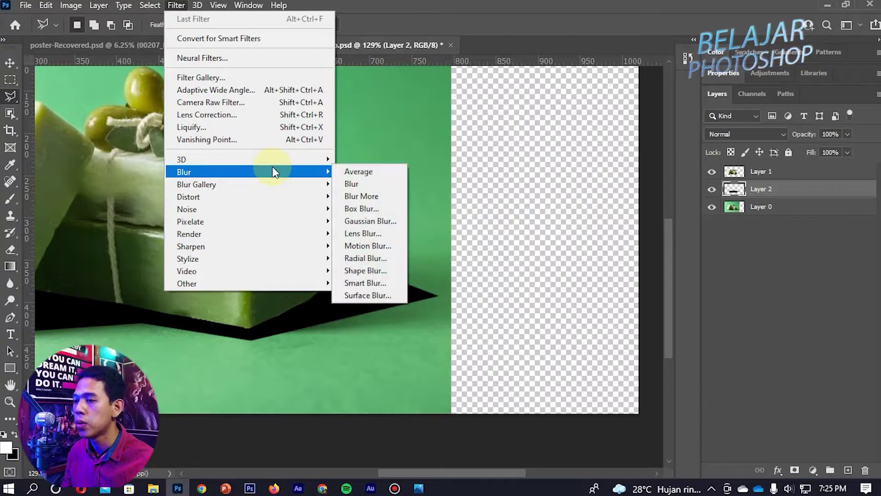
{"action": "mouse_move", "coordinate": [293, 184]}
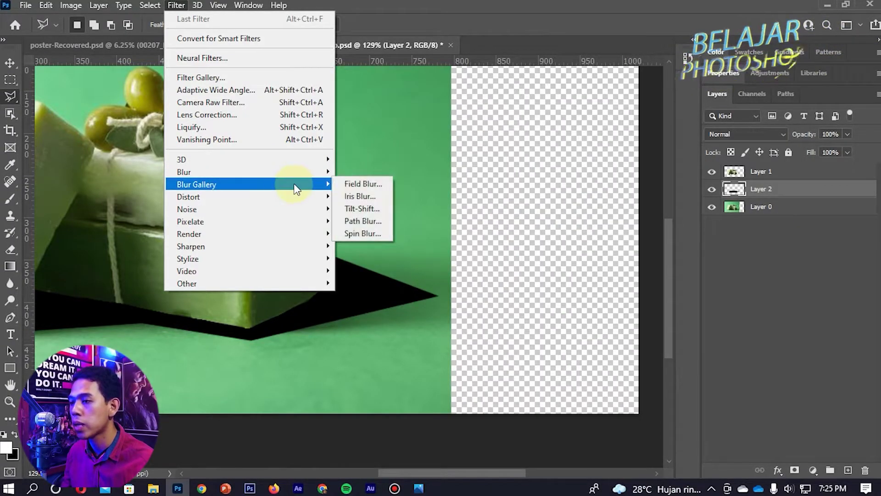
{"action": "left_click", "coordinate": [354, 184]}
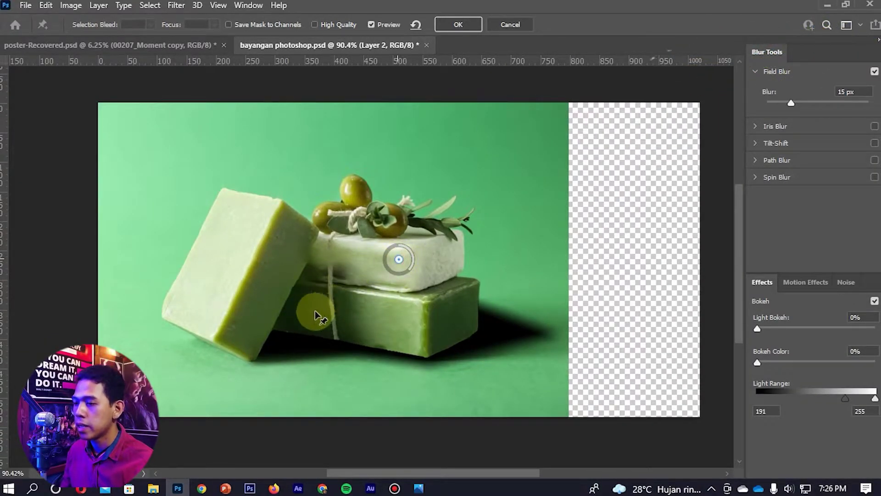
Step: Move the blur pin to the leaning soap's lower corner and add four pins along the shadow's lower edge, its tip and the lower soap's right side
{"action": "left_click_drag", "start_coordinate": [398, 260], "coordinate": [259, 362]}
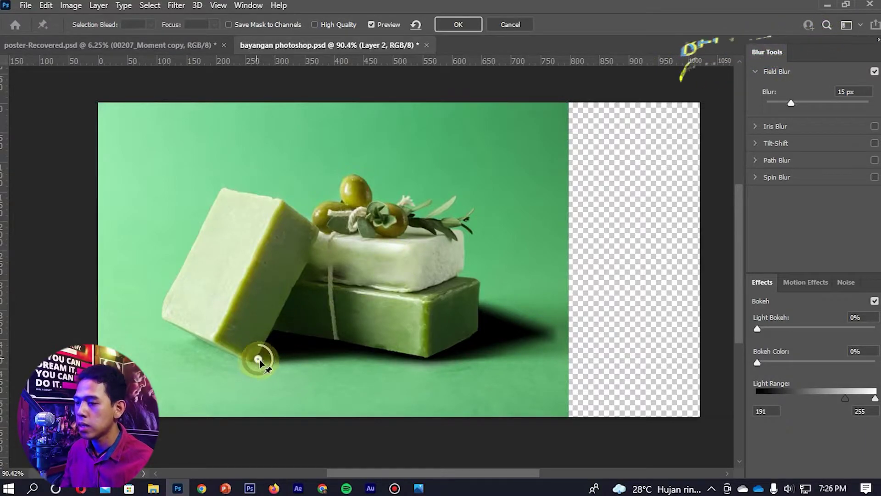
{"action": "left_click", "coordinate": [361, 350]}
{"action": "left_click", "coordinate": [431, 361]}
{"action": "left_click", "coordinate": [547, 331]}
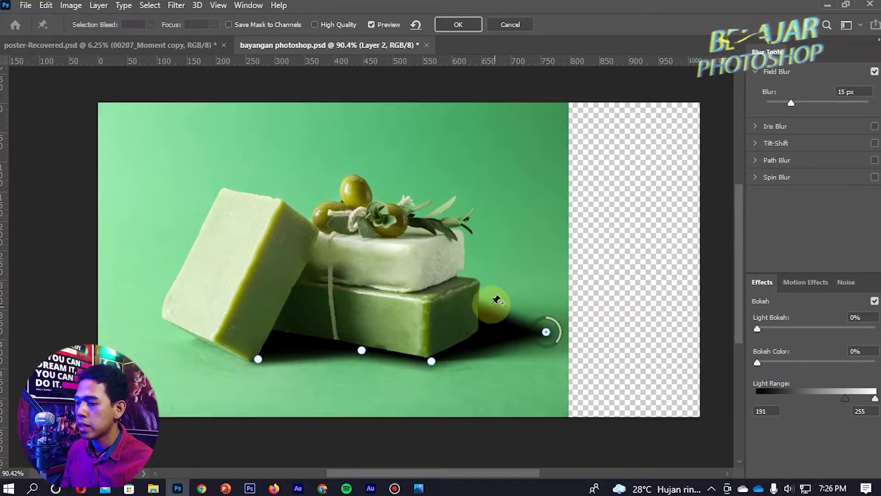
{"action": "left_click", "coordinate": [473, 303]}
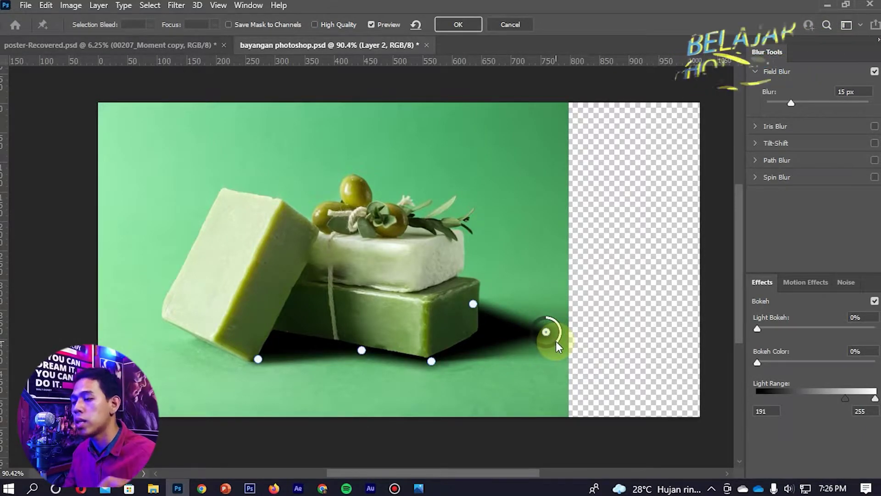
Step: Apply the Field Blur with 42 px at the shadow's tip, 12 px at the lower soap's right side and 18 px at the leaning soap's corner
{"action": "mouse_move", "coordinate": [555, 340]}
{"action": "left_mouse_down"}
{"action": "mouse_move", "coordinate": [533, 344]}
{"action": "mouse_move", "coordinate": [521, 316]}
{"action": "mouse_move", "coordinate": [531, 304]}
{"action": "mouse_move", "coordinate": [533, 332]}
{"action": "mouse_move", "coordinate": [546, 336]}
{"action": "left_mouse_up"}
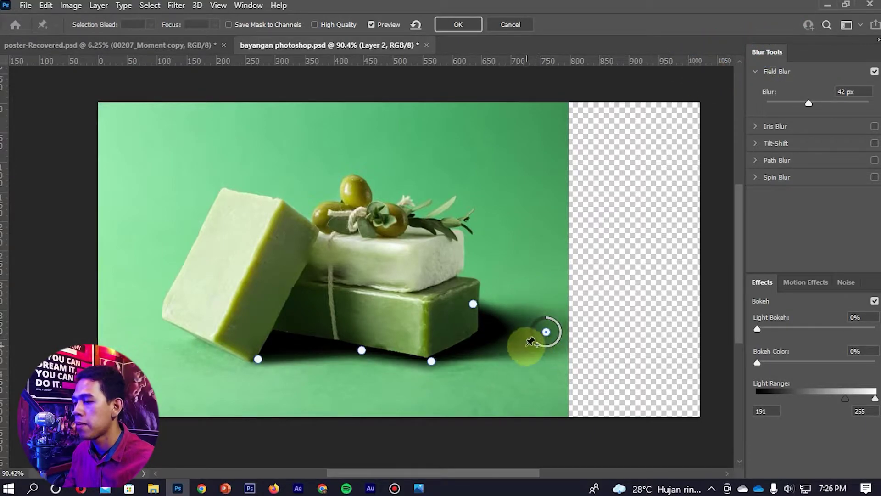
{"action": "left_click", "coordinate": [474, 305]}
{"action": "mouse_move", "coordinate": [485, 313]}
{"action": "left_mouse_down"}
{"action": "mouse_move", "coordinate": [482, 289]}
{"action": "mouse_move", "coordinate": [487, 309]}
{"action": "left_mouse_up"}
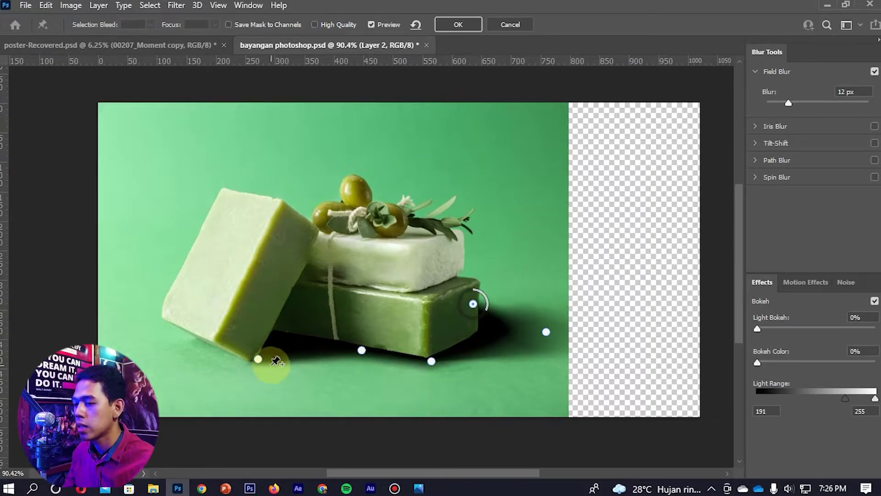
{"action": "mouse_move", "coordinate": [269, 371]}
{"action": "left_mouse_down"}
{"action": "mouse_move", "coordinate": [245, 365]}
{"action": "mouse_move", "coordinate": [260, 367]}
{"action": "left_mouse_up"}
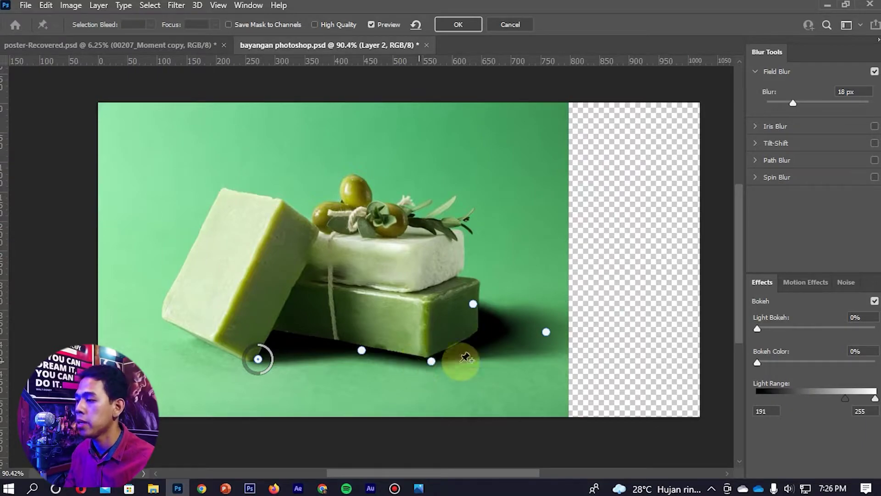
{"action": "left_click", "coordinate": [446, 26]}
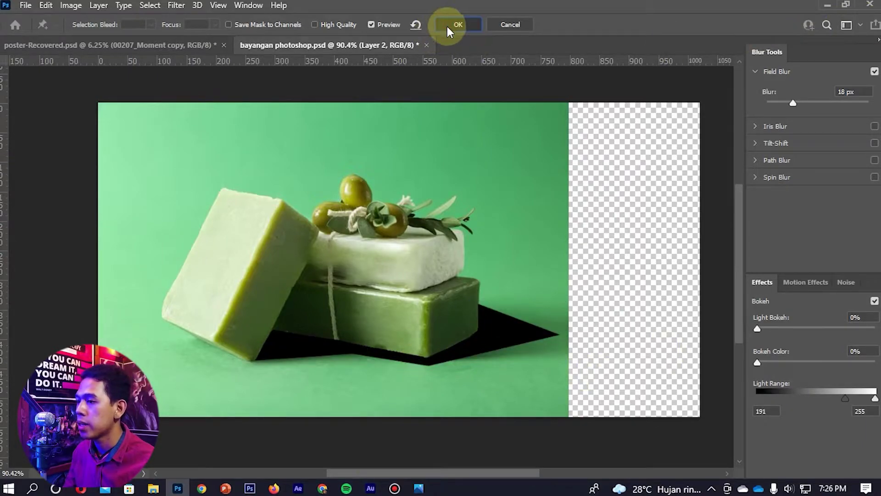
{"action": "key", "text": "v"}
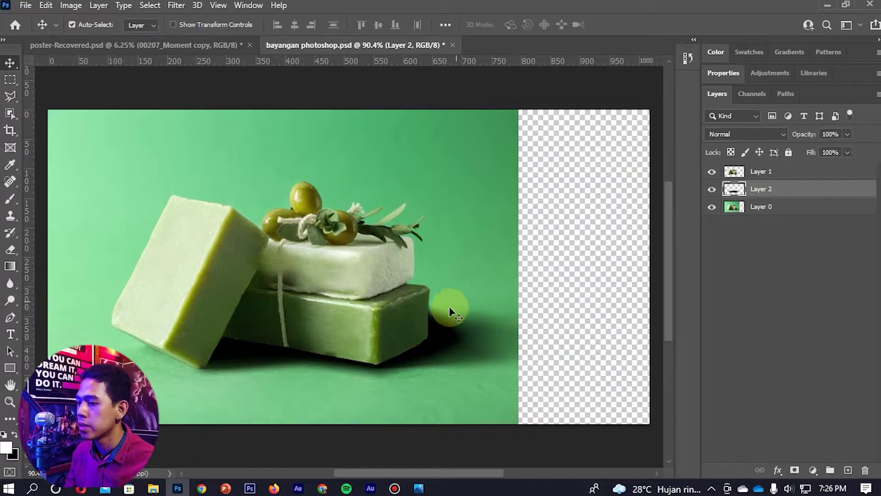
{"action": "scroll", "coordinate": [413, 335], "scroll_direction": "down", "scroll_amount": 2}
{"action": "scroll", "coordinate": [445, 350], "scroll_direction": "up", "scroll_amount": 3}
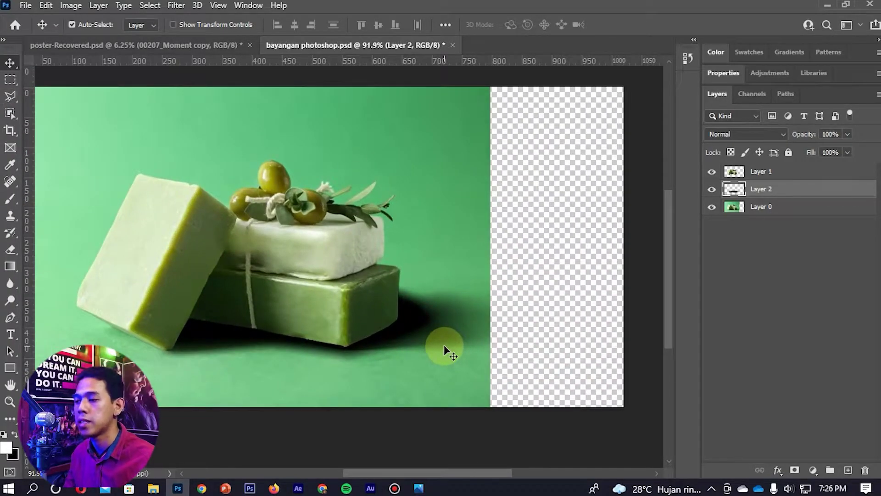
{"action": "scroll", "coordinate": [348, 322], "scroll_direction": "down", "scroll_amount": 3}
{"action": "scroll", "coordinate": [477, 310], "scroll_direction": "up", "scroll_amount": 3}
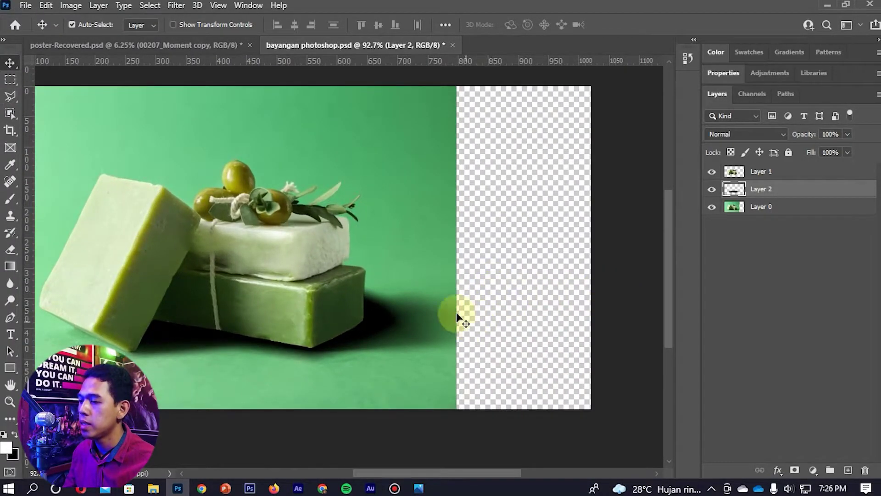
Step: Add a white Solid Color fill layer and place it between Layer 2 and Layer 0
{"action": "left_click", "coordinate": [811, 470]}
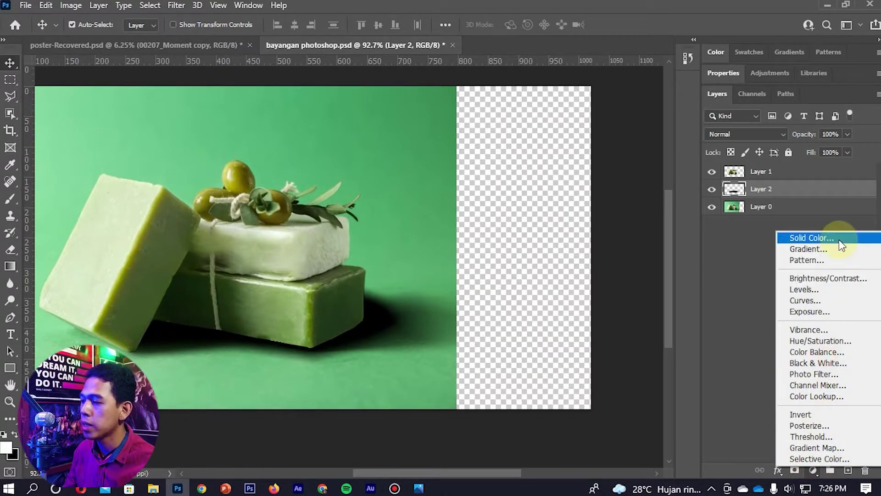
{"action": "left_click", "coordinate": [791, 237]}
{"action": "left_click", "coordinate": [566, 85]}
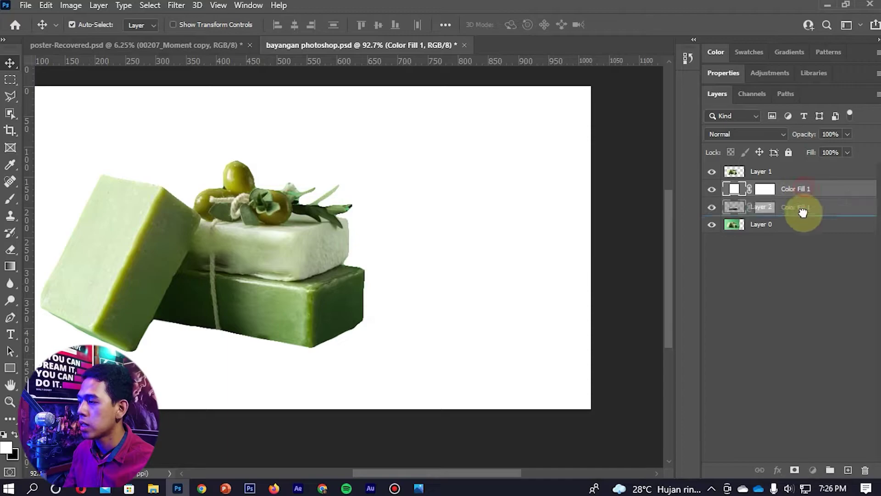
{"action": "left_click_drag", "start_coordinate": [802, 215], "coordinate": [765, 193]}
Step: Rename the blurred shadow layer, Layer 2, as "bayangan 1"
{"action": "double_click", "coordinate": [762, 189]}
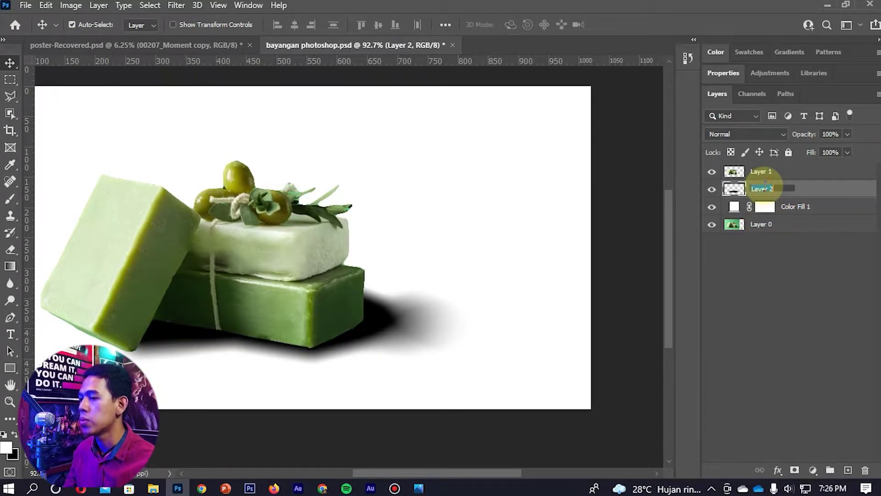
{"action": "type", "text": "bayangan 1"}
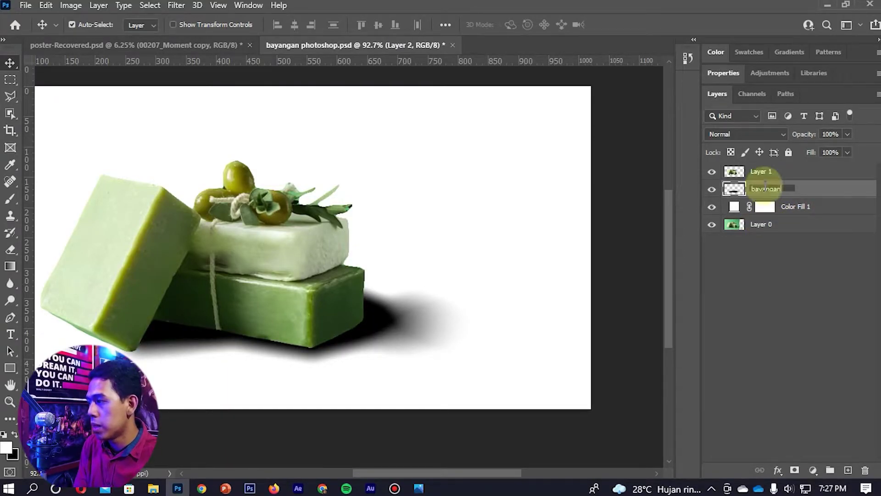
{"action": "key", "text": "Return"}
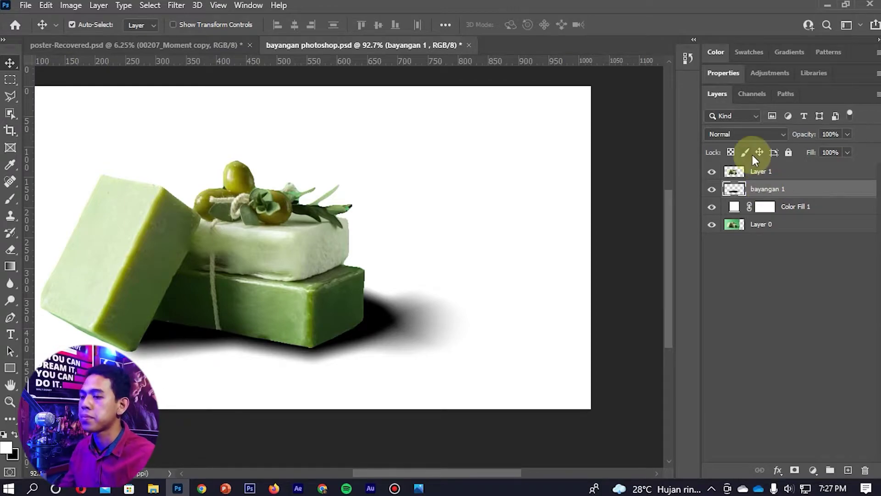
Step: Lower the opacity of the bayangan 1 shadow layer to 60%
{"action": "scroll", "coordinate": [472, 291], "scroll_direction": "down", "scroll_amount": 1}
{"action": "scroll", "coordinate": [449, 299], "scroll_direction": "up", "scroll_amount": 4}
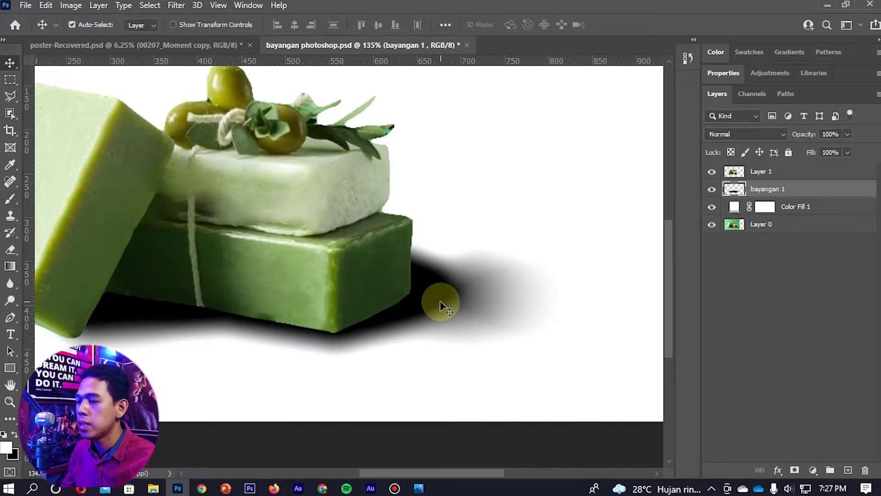
{"action": "scroll", "coordinate": [413, 321], "scroll_direction": "down", "scroll_amount": 3}
{"action": "scroll", "coordinate": [384, 332], "scroll_direction": "up", "scroll_amount": 1}
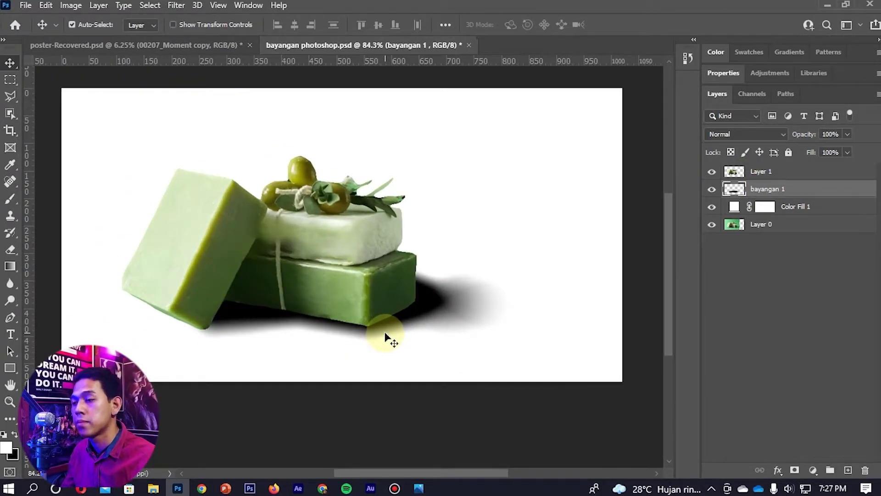
{"action": "scroll", "coordinate": [385, 334], "scroll_direction": "up", "scroll_amount": 1}
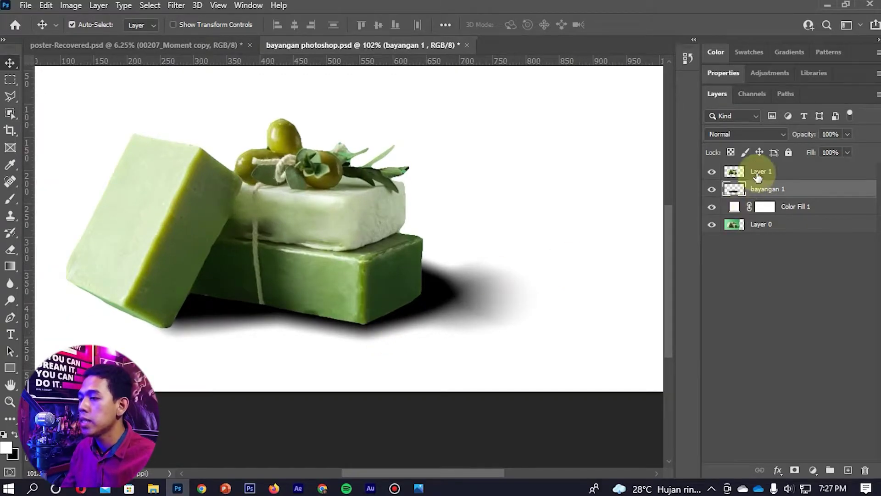
{"action": "key", "text": "5"}
{"action": "key", "text": "6"}
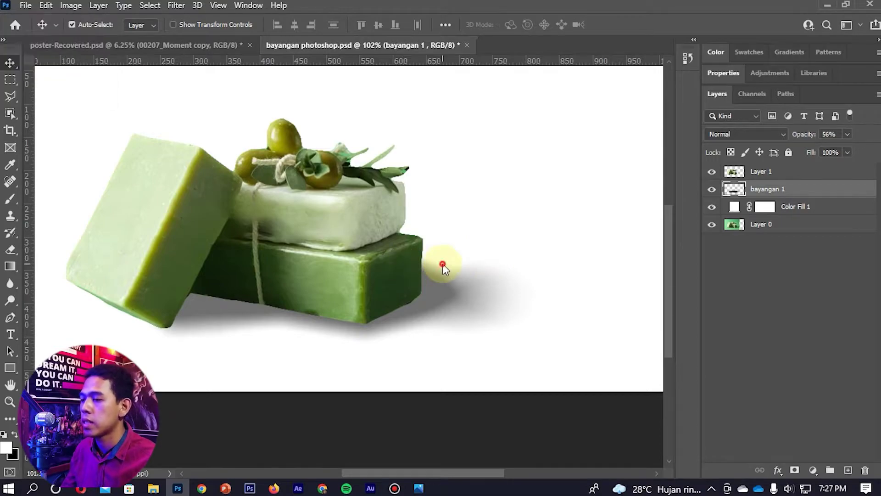
{"action": "scroll", "coordinate": [442, 263], "scroll_direction": "down", "scroll_amount": 1}
{"action": "scroll", "coordinate": [426, 285], "scroll_direction": "up", "scroll_amount": 1}
{"action": "key", "text": "6"}
{"action": "scroll", "coordinate": [413, 306], "scroll_direction": "up", "scroll_amount": 1}
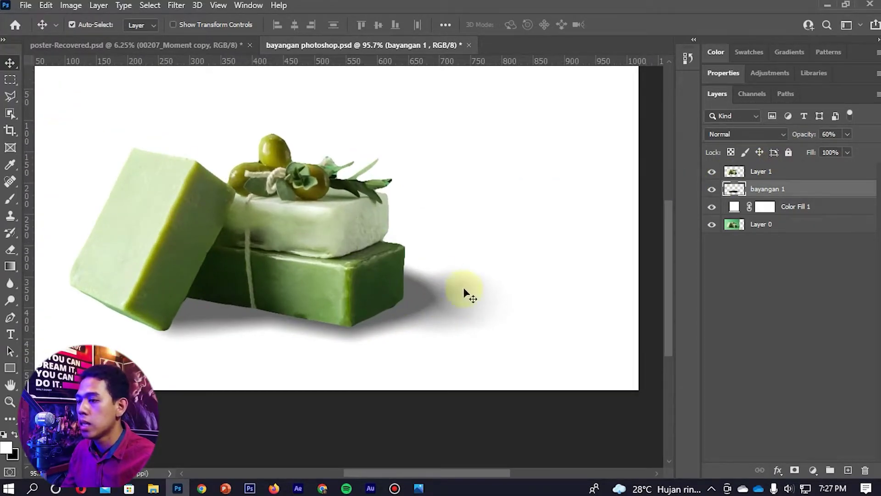
Step: Add a layer mask to the bayangan 1 layer and activate the Gradient tool
{"action": "scroll", "coordinate": [256, 335], "scroll_direction": "up", "scroll_amount": 2}
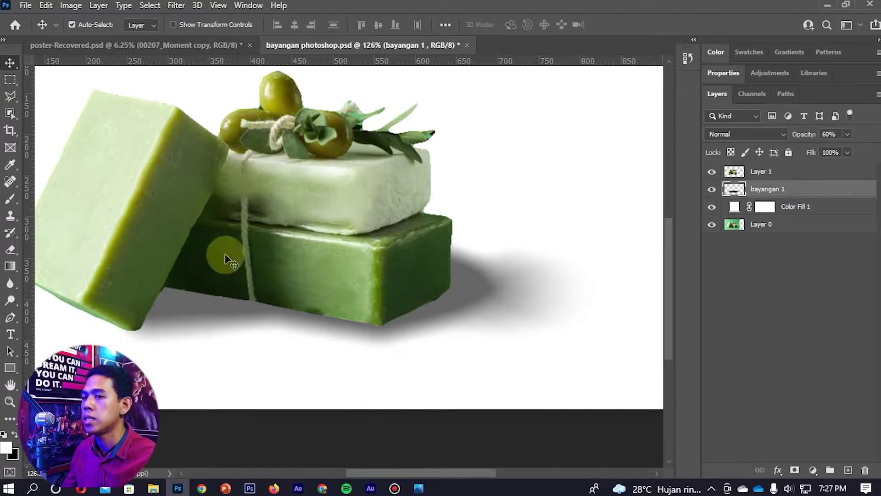
{"action": "left_click", "coordinate": [794, 470]}
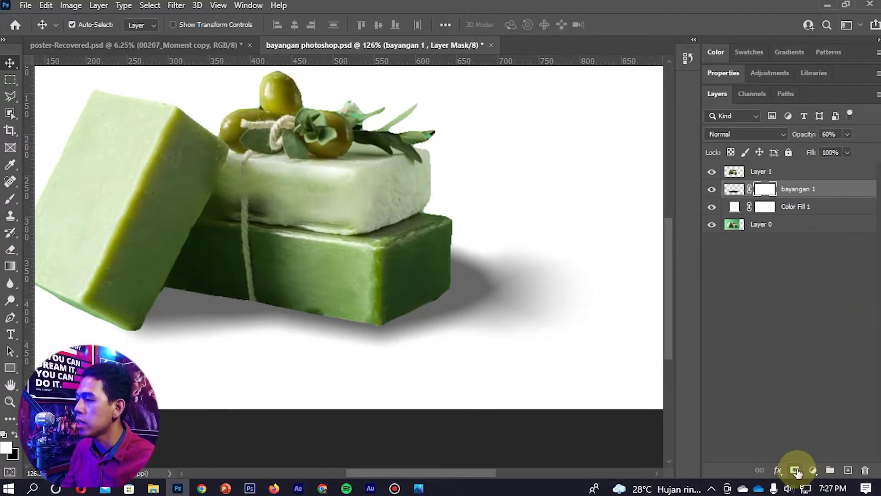
{"action": "left_click", "coordinate": [10, 266]}
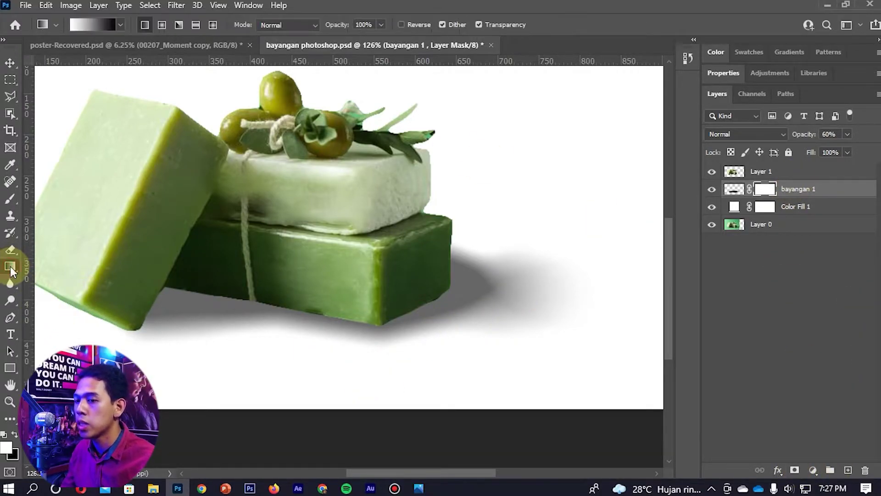
{"action": "left_click", "coordinate": [41, 266]}
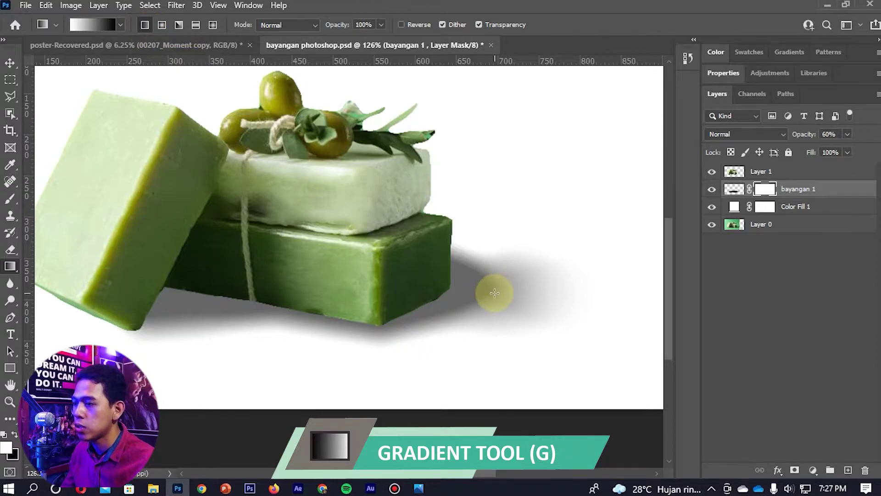
{"action": "left_click_drag", "start_coordinate": [500, 292], "coordinate": [351, 292]}
{"action": "key", "text": "ctrl+z"}
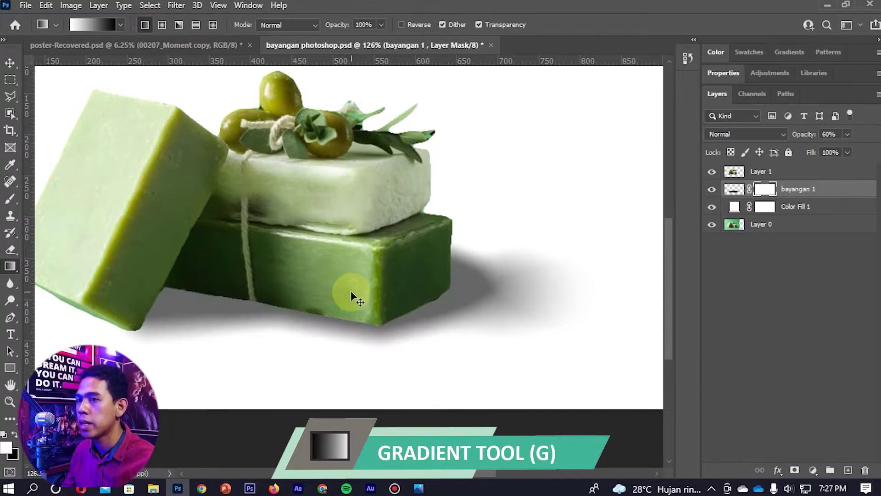
{"action": "left_click_drag", "start_coordinate": [127, 301], "coordinate": [635, 277]}
{"action": "key", "text": "ctrl+z"}
{"action": "left_click_drag", "start_coordinate": [285, 290], "coordinate": [655, 266]}
{"action": "key", "text": "ctrl+z"}
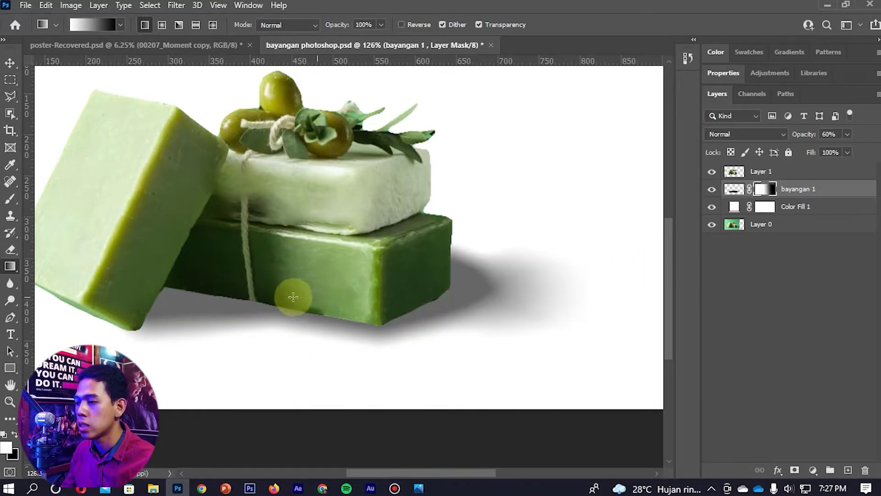
{"action": "left_click_drag", "start_coordinate": [279, 291], "coordinate": [616, 297]}
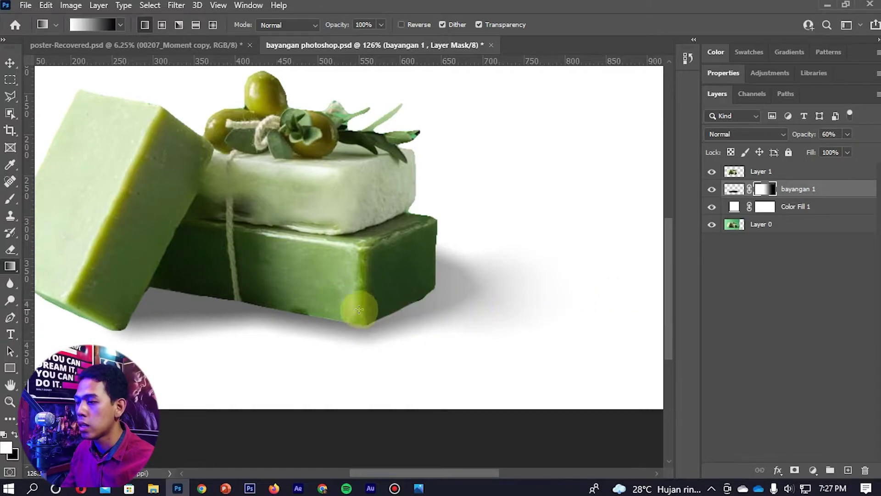
{"action": "key", "text": "ctrl+z"}
{"action": "key", "text": "ctrl+shift+z"}
{"action": "key", "text": "ctrl+z"}
{"action": "left_click_drag", "start_coordinate": [391, 285], "coordinate": [566, 295]}
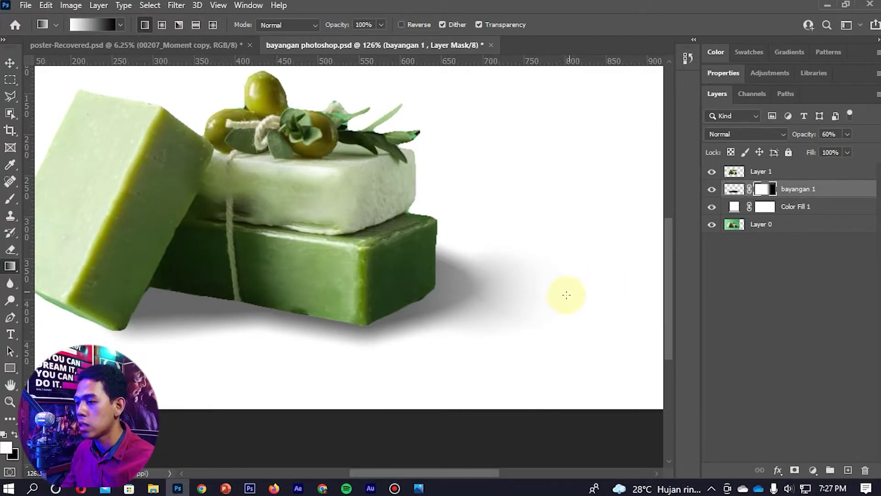
{"action": "scroll", "coordinate": [338, 285], "scroll_direction": "down", "scroll_amount": 5}
{"action": "scroll", "coordinate": [358, 303], "scroll_direction": "up", "scroll_amount": 5}
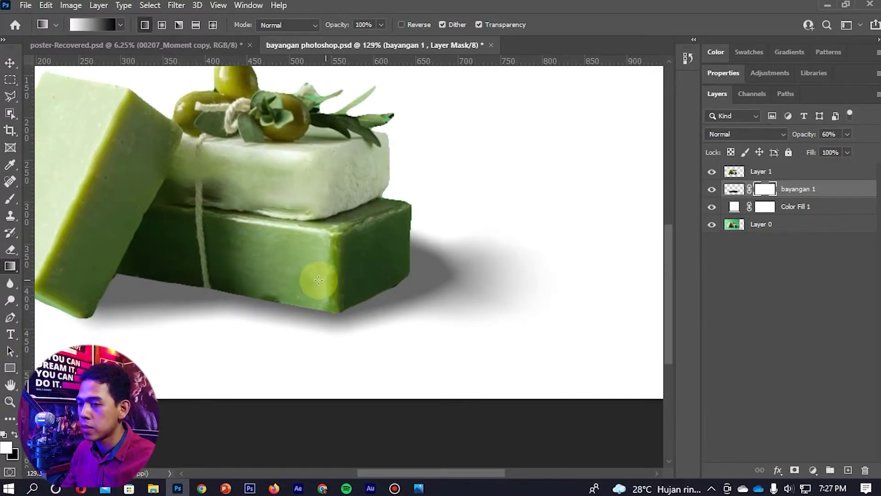
Step: Fade the shadow's right end with a horizontal white-to-black gradient on the bayangan 1 mask, from the lower soap's front face to just beyond its right side
{"action": "left_click_drag", "start_coordinate": [285, 279], "coordinate": [467, 279]}
{"action": "key", "text": "v"}
{"action": "scroll", "coordinate": [427, 330], "scroll_direction": "down", "scroll_amount": 5}
{"action": "scroll", "coordinate": [391, 315], "scroll_direction": "up", "scroll_amount": 4}
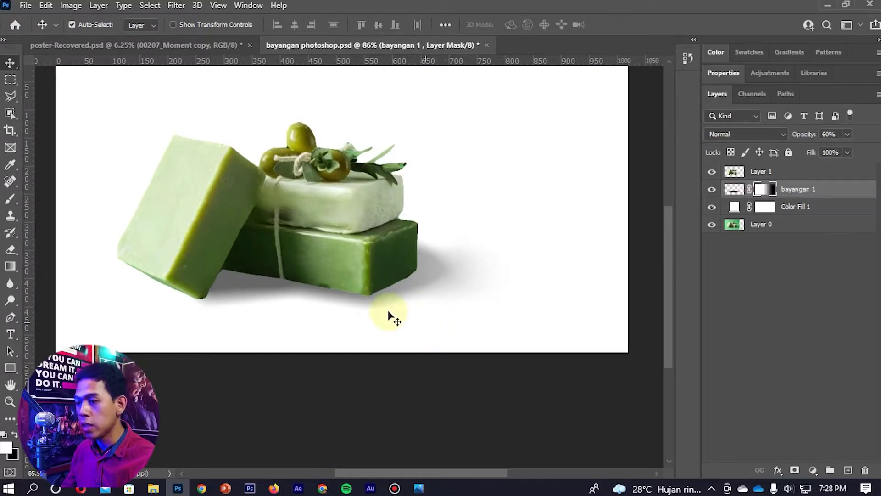
{"action": "scroll", "coordinate": [180, 296], "scroll_direction": "up", "scroll_amount": 2}
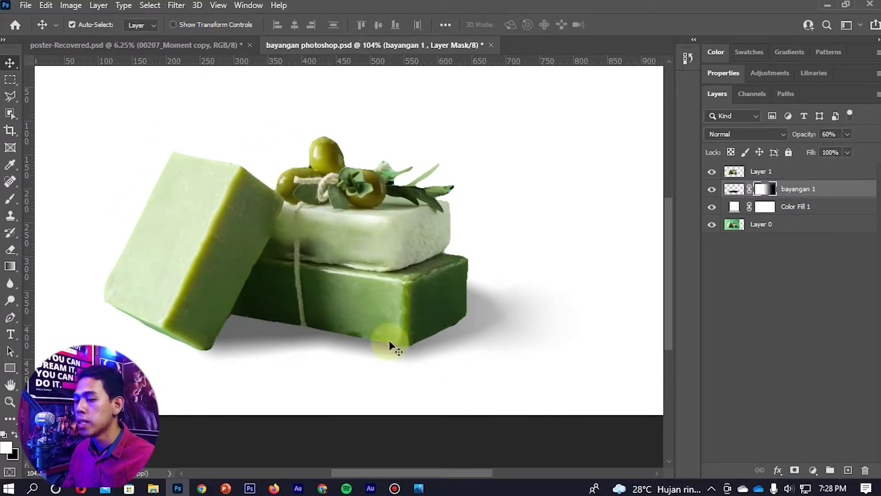
Step: Check the outlines in bayangan.jpg in Photos and enclose the second shadow with a polygonal selection from the leaning soap's lower corner around the lower soap's base
{"action": "left_click", "coordinate": [427, 489]}
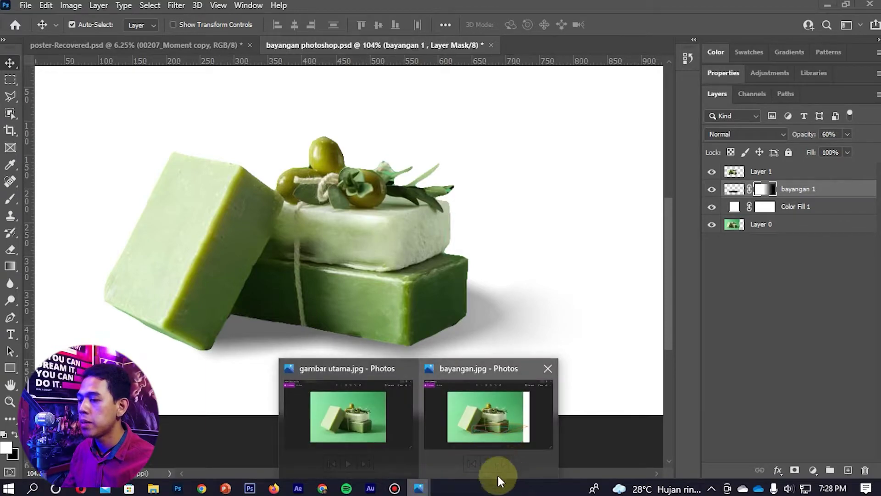
{"action": "left_click", "coordinate": [484, 448]}
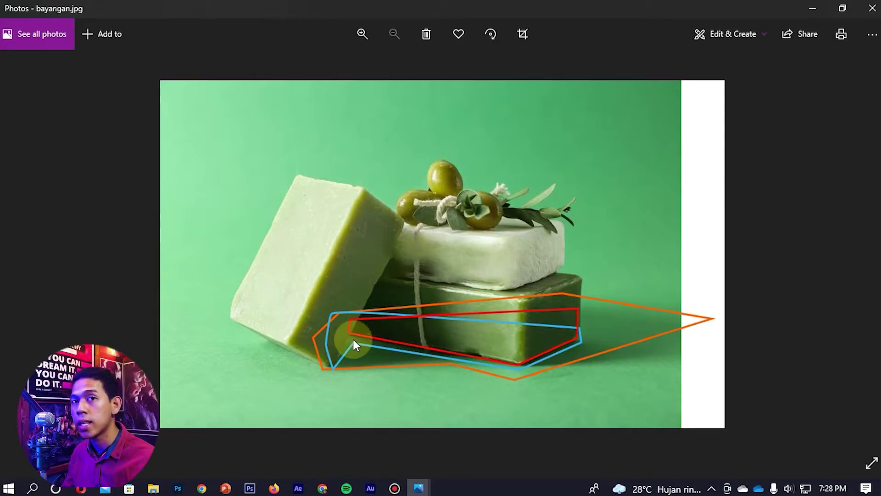
{"action": "left_click", "coordinate": [811, 8]}
{"action": "left_click", "coordinate": [10, 96]}
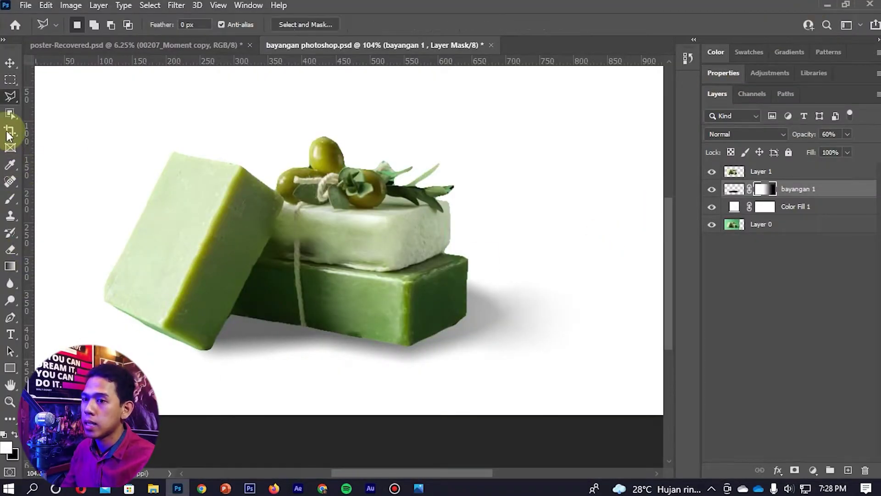
{"action": "right_click", "coordinate": [10, 96]}
{"action": "left_click", "coordinate": [60, 111]}
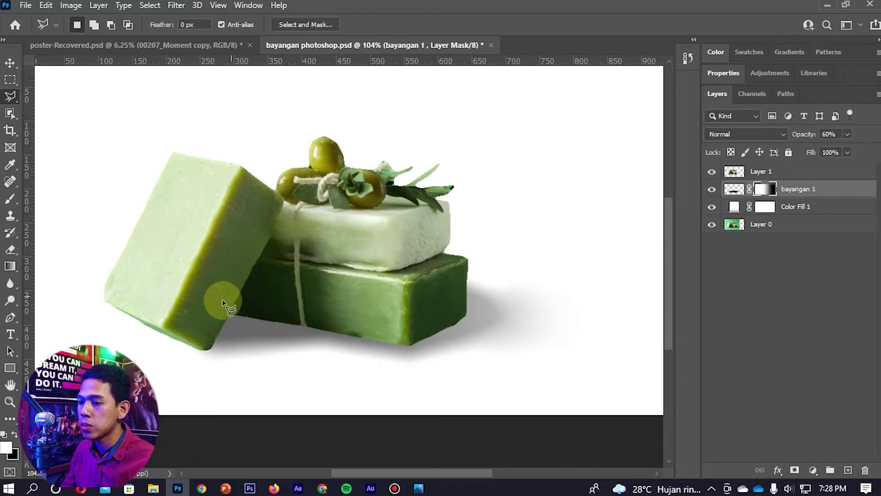
{"action": "left_click", "coordinate": [210, 348]}
{"action": "left_click", "coordinate": [234, 324]}
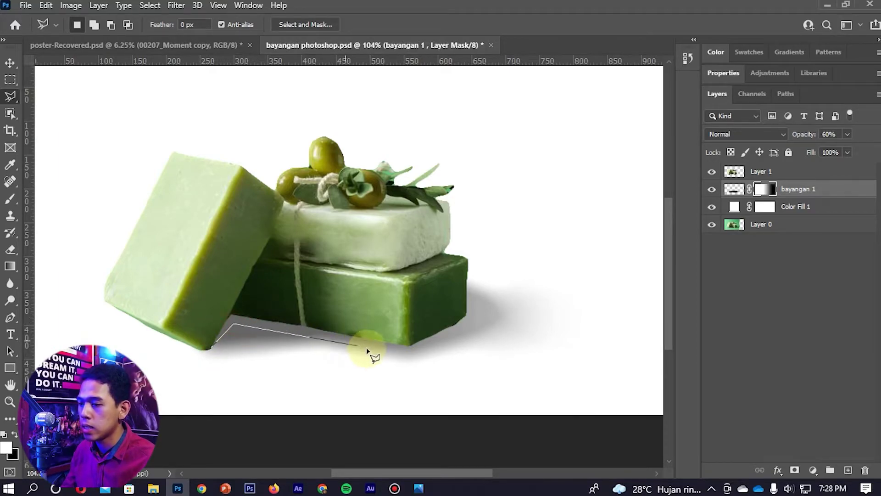
{"action": "left_click", "coordinate": [410, 354]}
{"action": "left_click", "coordinate": [466, 315]}
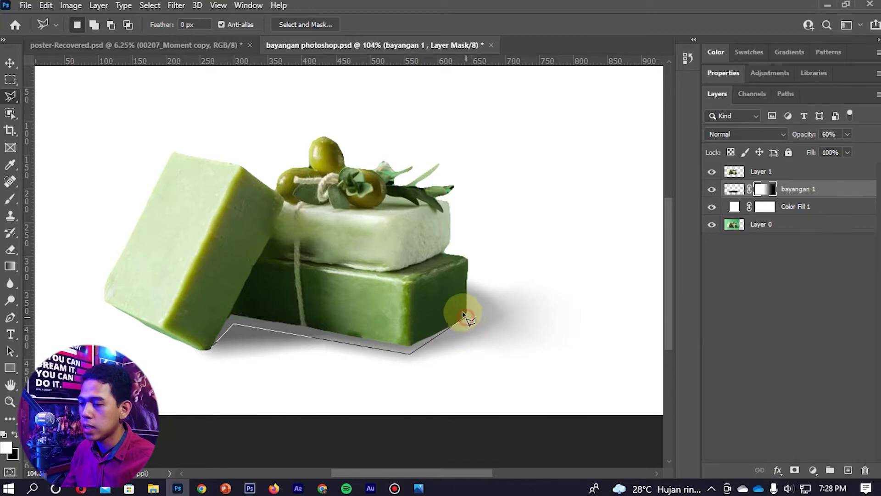
{"action": "left_click", "coordinate": [351, 270]}
{"action": "left_click", "coordinate": [250, 264]}
{"action": "double_click", "coordinate": [212, 290]}
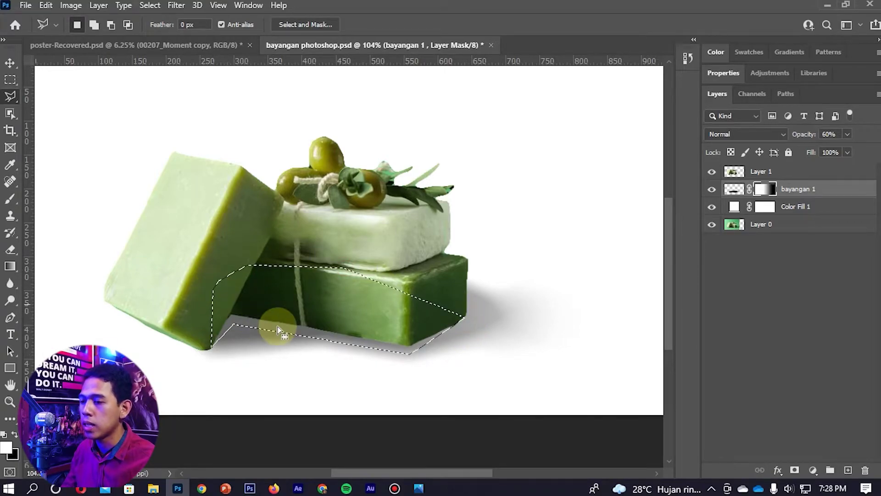
Step: Fill the second shadow selection with black on a new layer above bayangan 1 and clear the selection
{"action": "scroll", "coordinate": [367, 322], "scroll_direction": "up", "scroll_amount": 2}
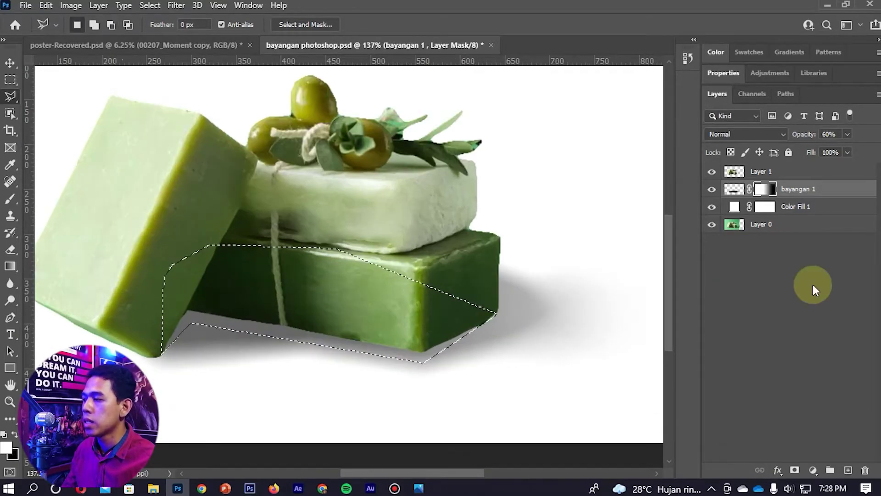
{"action": "left_click", "coordinate": [848, 470]}
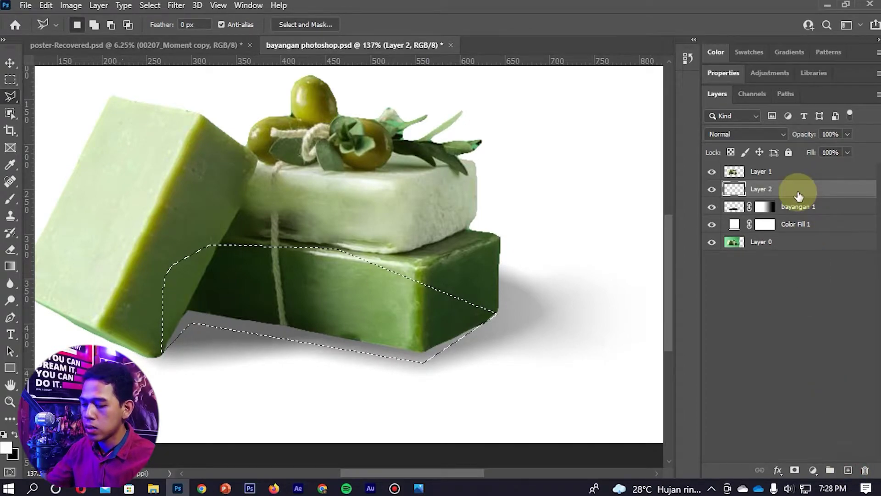
{"action": "key", "text": "ctrl+Delete"}
{"action": "key", "text": "ctrl+d"}
{"action": "key", "text": "v"}
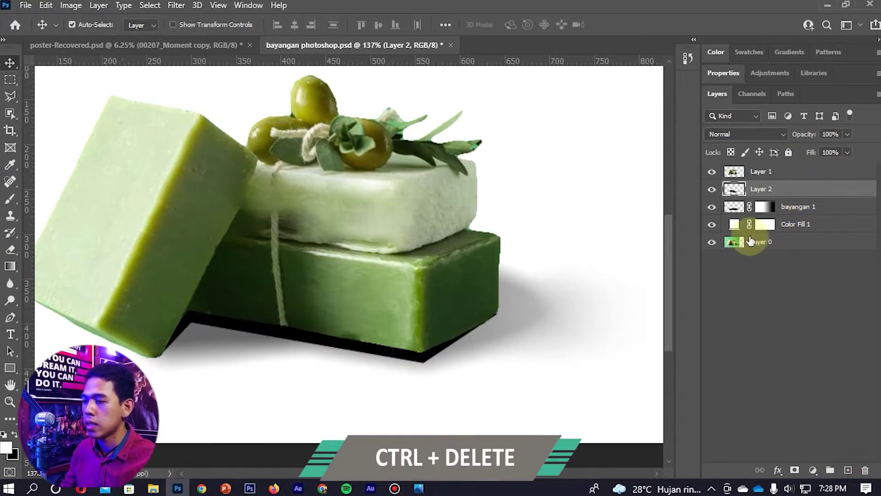
Step: Soften the second shadow on Layer 2 with a Gaussian Blur of 8.4 pixels radius
{"action": "scroll", "coordinate": [583, 263], "scroll_direction": "up", "scroll_amount": 1}
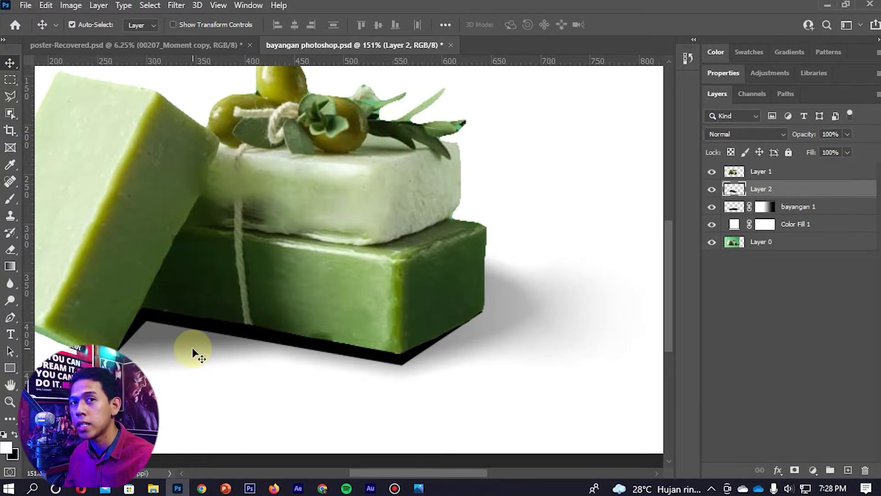
{"action": "left_click", "coordinate": [177, 5]}
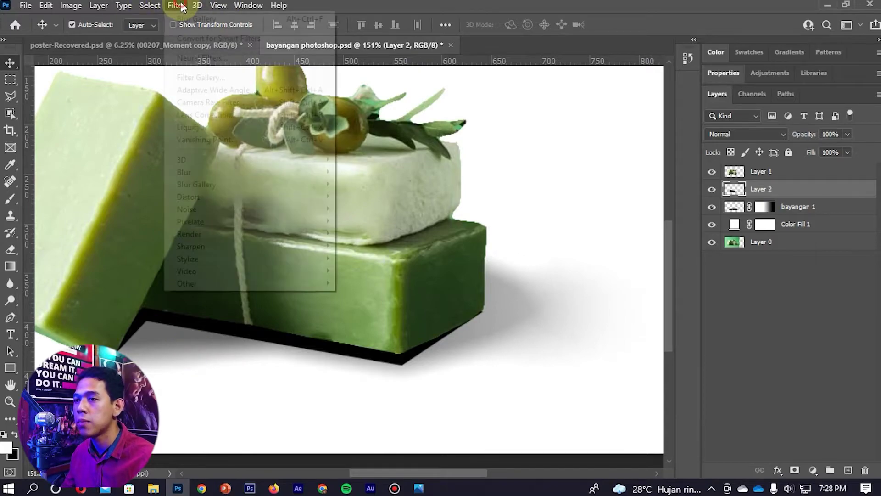
{"action": "mouse_move", "coordinate": [279, 173]}
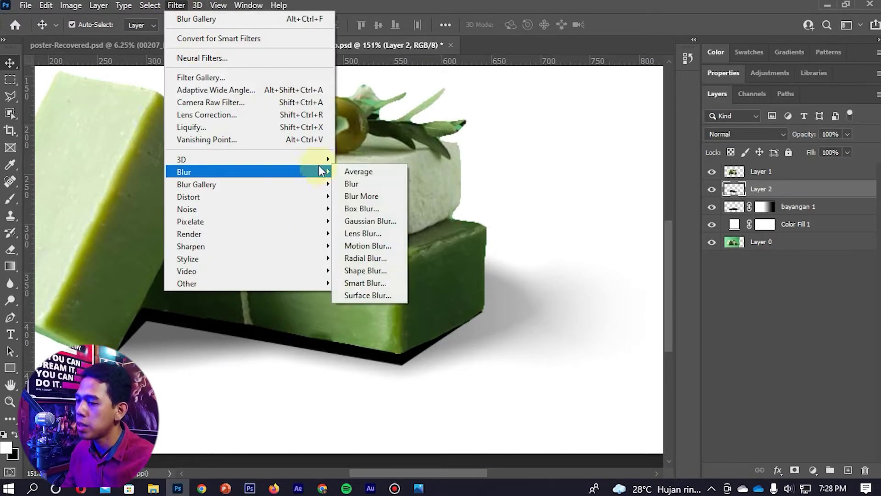
{"action": "left_click", "coordinate": [365, 221]}
{"action": "left_click_drag", "start_coordinate": [572, 350], "coordinate": [583, 351]}
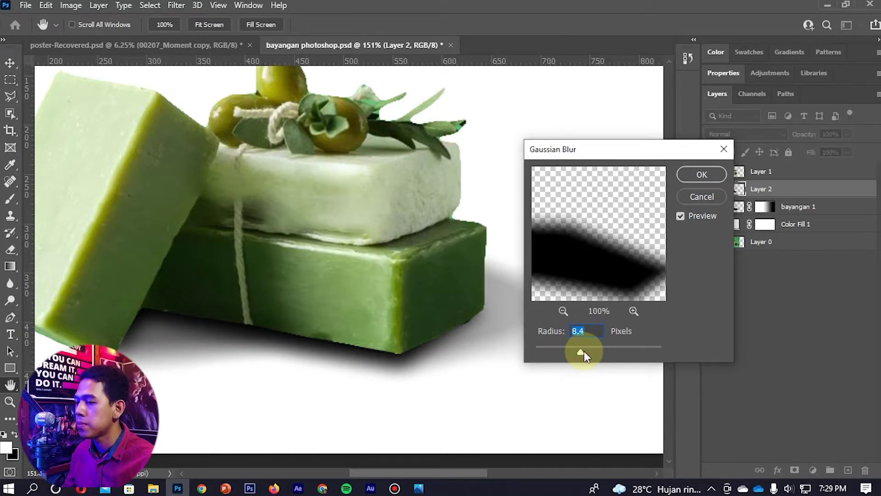
{"action": "left_click", "coordinate": [710, 173]}
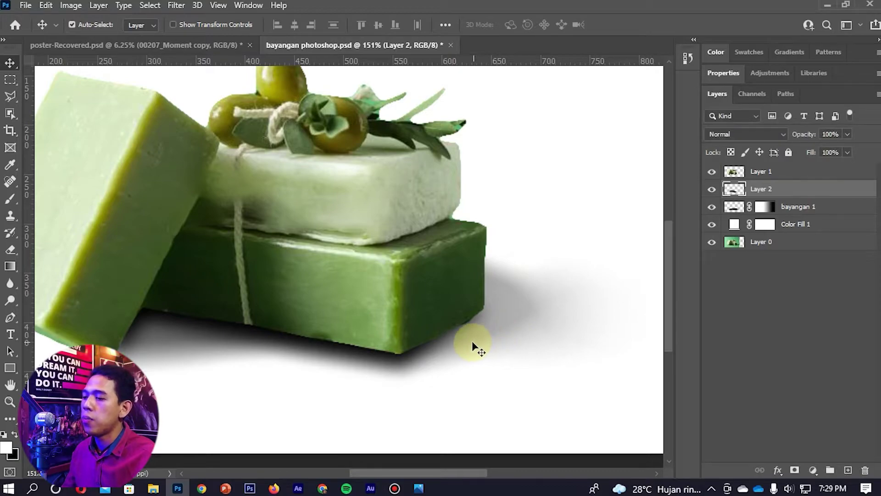
Step: Lower the second shadow layer's opacity to 33% and compare the image with that layer hidden and shown
{"action": "key", "text": "6"}
{"action": "key", "text": "3"}
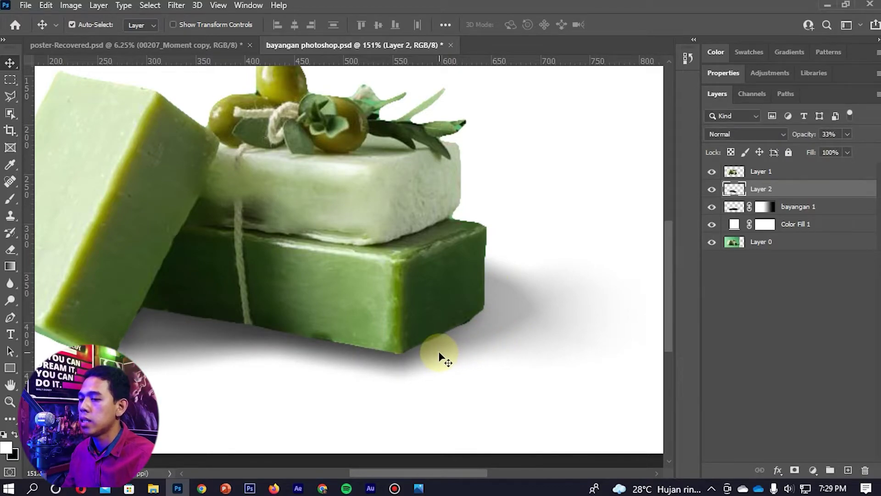
{"action": "scroll", "coordinate": [413, 349], "scroll_direction": "down", "scroll_amount": 3}
{"action": "scroll", "coordinate": [452, 361], "scroll_direction": "up", "scroll_amount": 1}
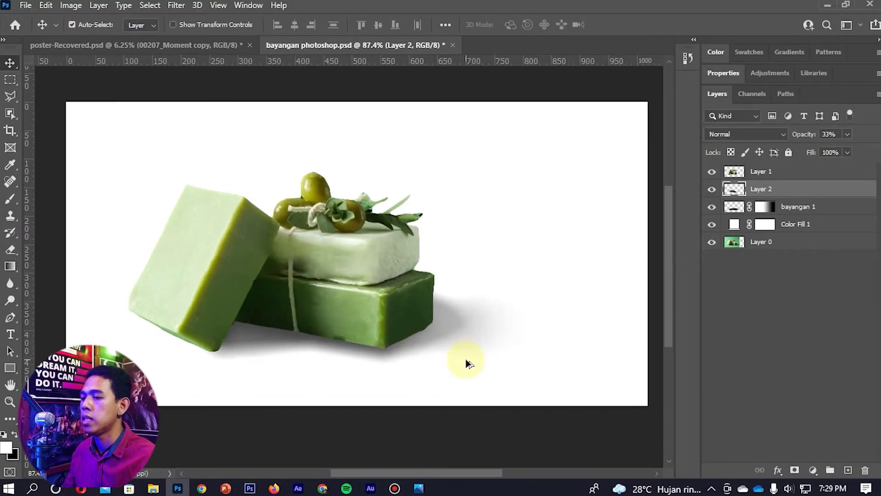
{"action": "left_click", "coordinate": [713, 190]}
{"action": "left_click", "coordinate": [712, 190]}
{"action": "left_click", "coordinate": [713, 191]}
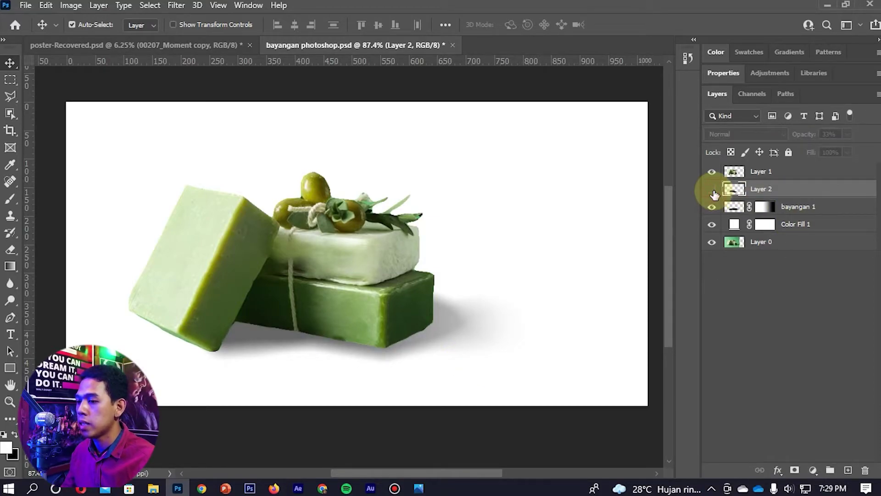
{"action": "left_click", "coordinate": [712, 190]}
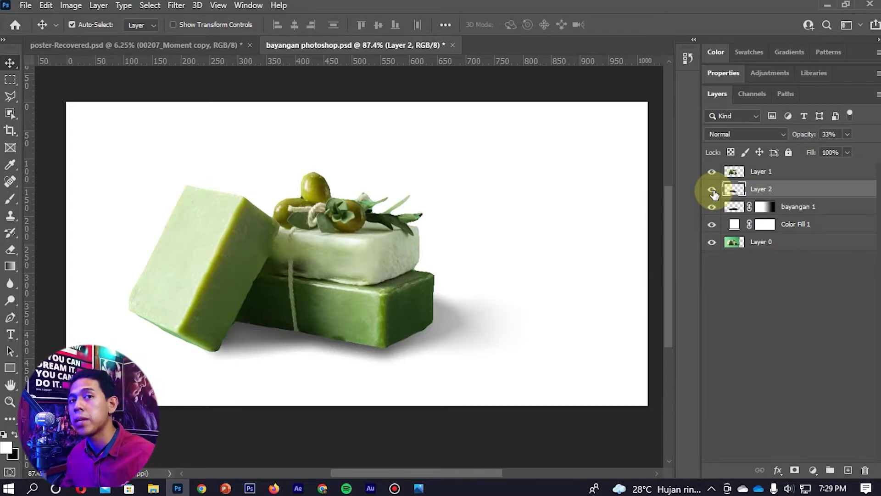
Step: Rename the second shadow layer as bayangan 2
{"action": "double_click", "coordinate": [761, 190]}
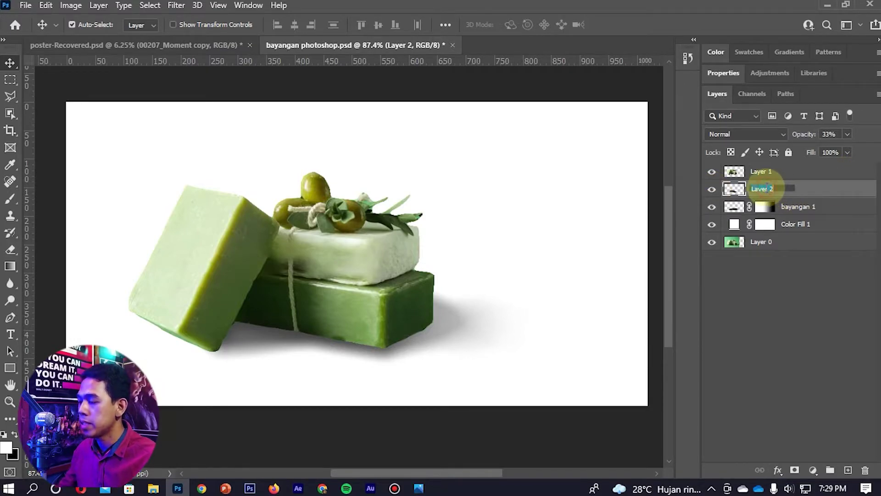
{"action": "type", "text": "bayangan 23"}
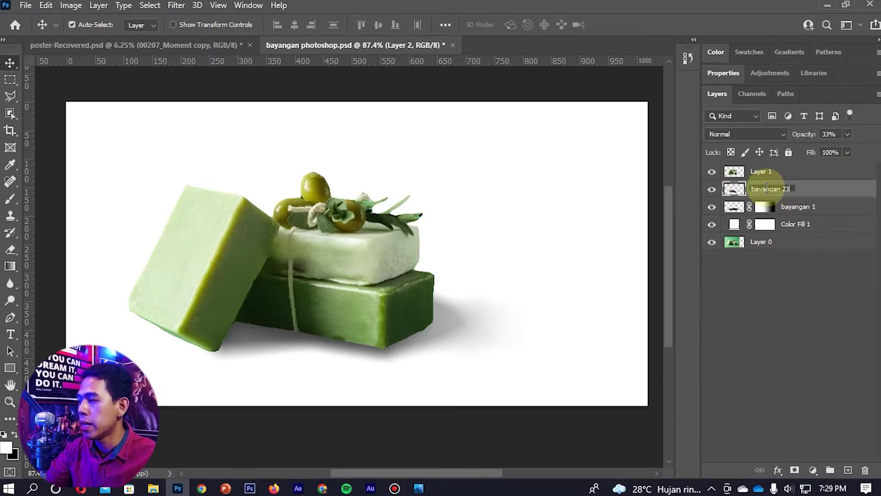
{"action": "key", "text": "Return"}
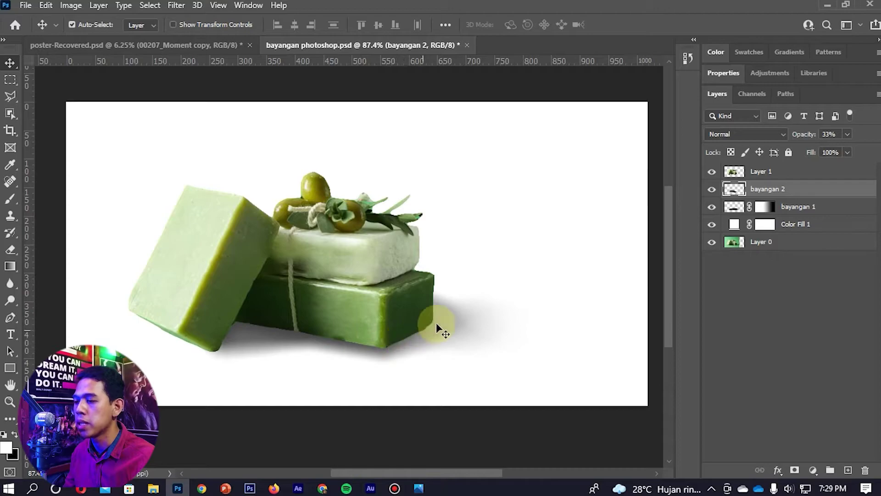
Step: Enclose the third shadow with a polygonal selection running tightly along the lower soap's base from the leaning soap's lower corner
{"action": "scroll", "coordinate": [392, 339], "scroll_direction": "up", "scroll_amount": 2}
{"action": "key", "text": "l"}
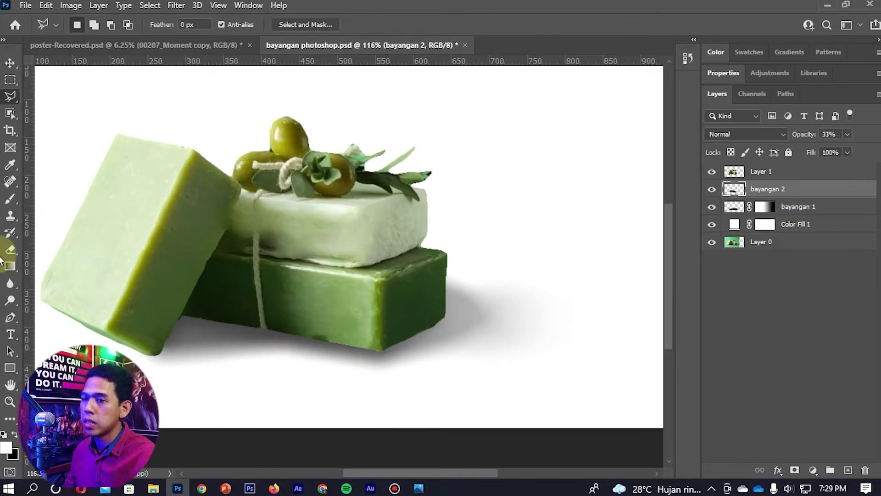
{"action": "right_click", "coordinate": [10, 97]}
{"action": "left_click", "coordinate": [84, 108]}
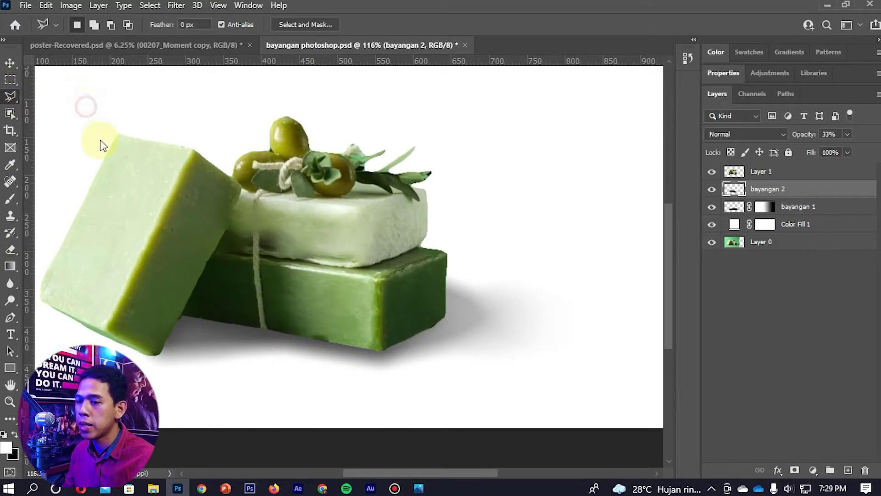
{"action": "left_click", "coordinate": [158, 354]}
{"action": "left_click", "coordinate": [182, 317]}
{"action": "left_click", "coordinate": [379, 352]}
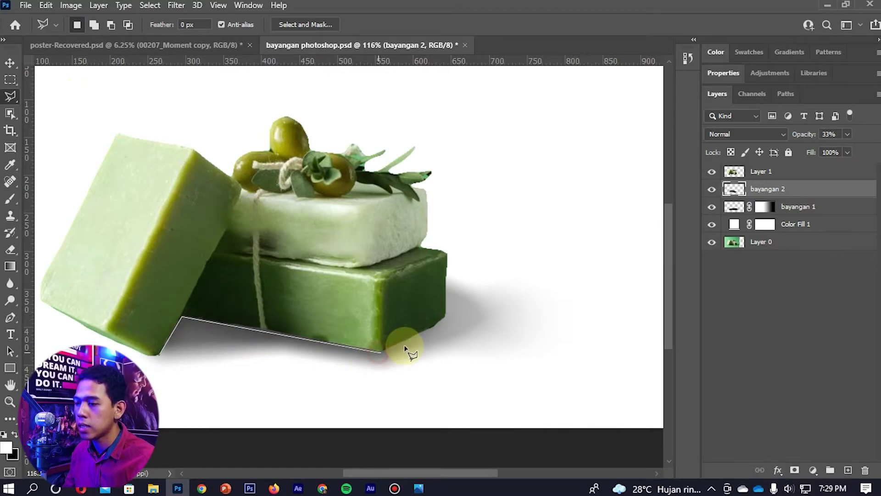
{"action": "left_click", "coordinate": [445, 319]}
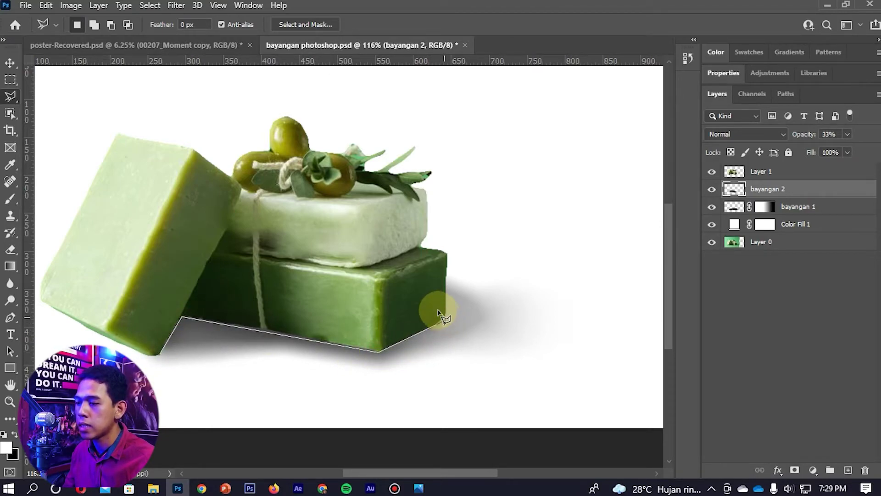
{"action": "left_click", "coordinate": [225, 278]}
{"action": "left_click", "coordinate": [170, 288]}
{"action": "left_click", "coordinate": [155, 317]}
{"action": "left_click", "coordinate": [158, 351]}
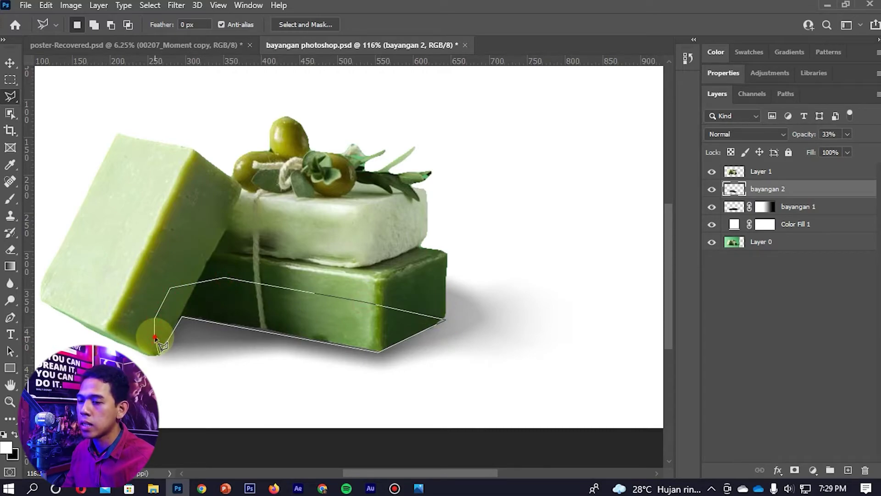
Step: Fill the third shadow selection with black on a new layer above bayangan 2 and clear the selection
{"action": "left_click", "coordinate": [844, 469]}
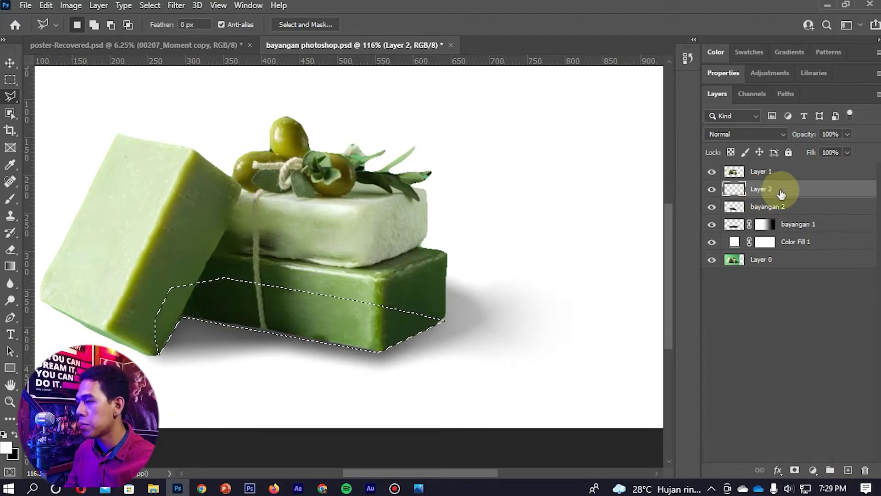
{"action": "key", "text": "ctrl+Delete"}
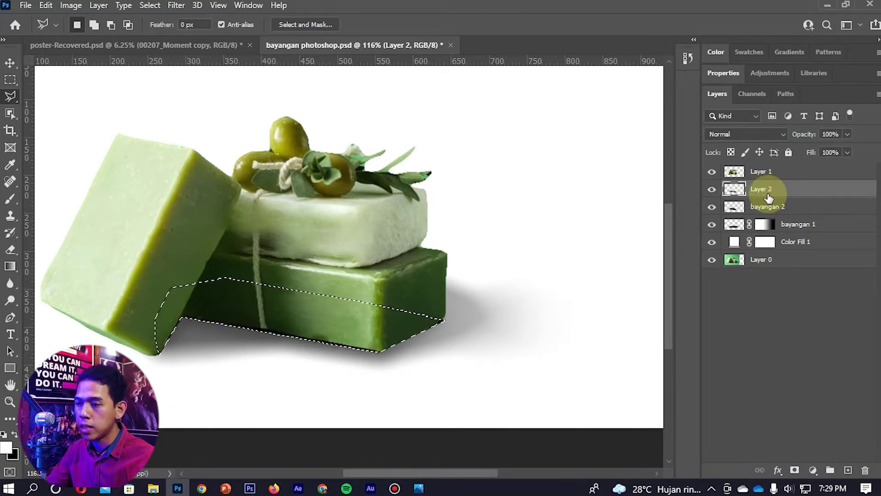
{"action": "key", "text": "ctrl+d"}
Step: Soften the thin contact shadow on Layer 2 with a Gaussian Blur of 3.9 pixels radius
{"action": "key", "text": "ctrl+plus"}
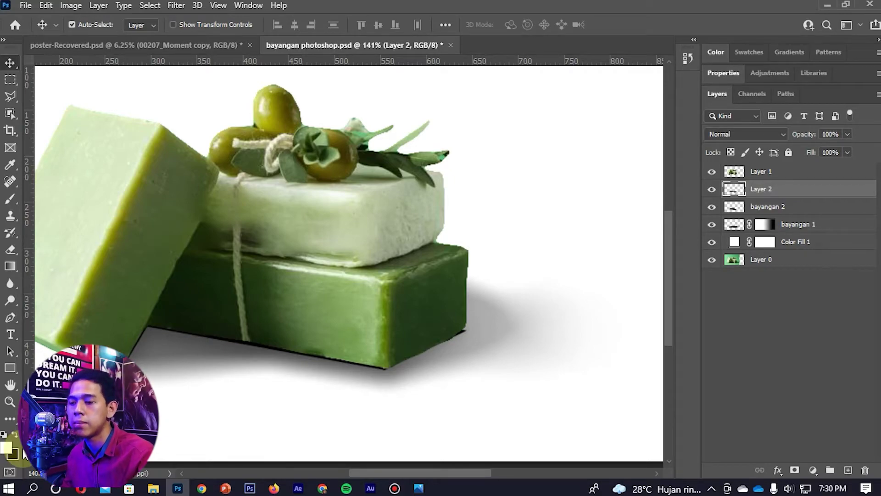
{"action": "left_click", "coordinate": [176, 6]}
{"action": "mouse_move", "coordinate": [319, 172]}
{"action": "left_click", "coordinate": [362, 222]}
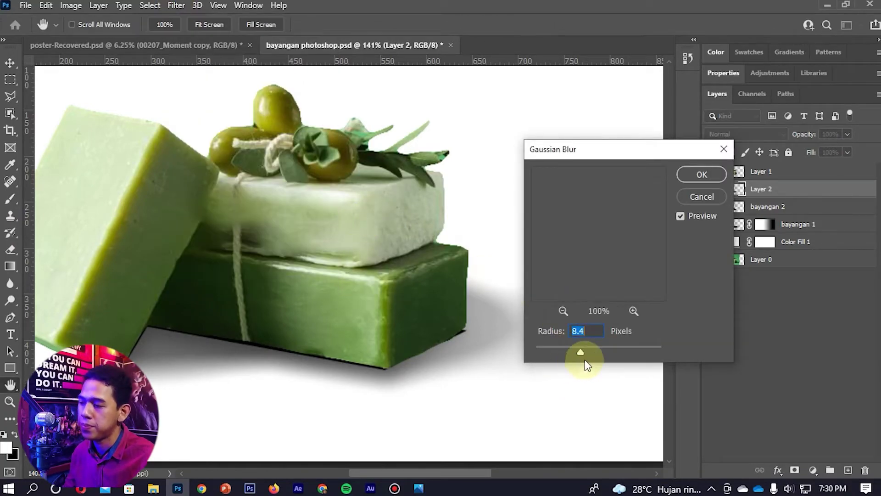
{"action": "left_click_drag", "start_coordinate": [583, 353], "coordinate": [562, 354]}
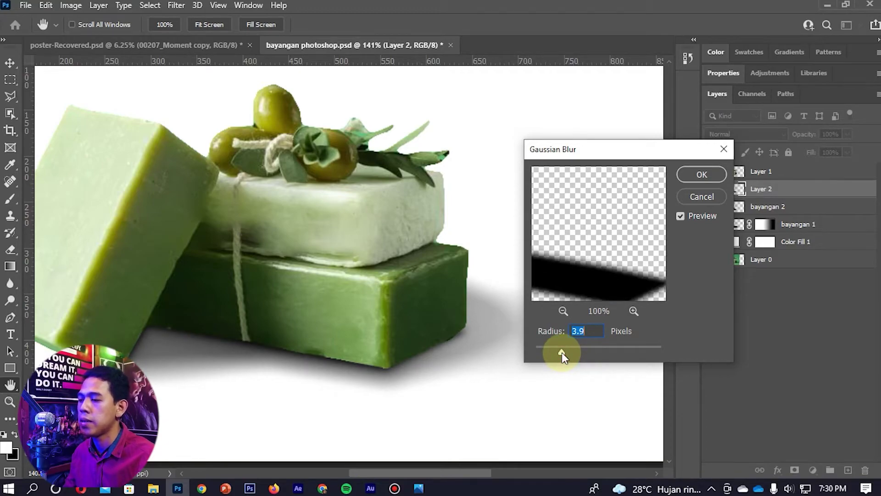
{"action": "left_click", "coordinate": [695, 178]}
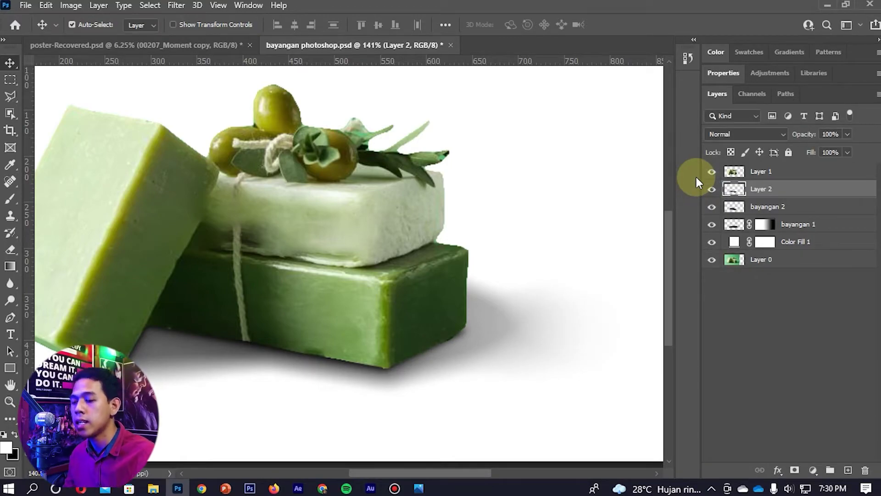
Step: Reduce the contact shadow layer's opacity to 78%, checking the blend at the soap's base
{"action": "key", "text": "8"}
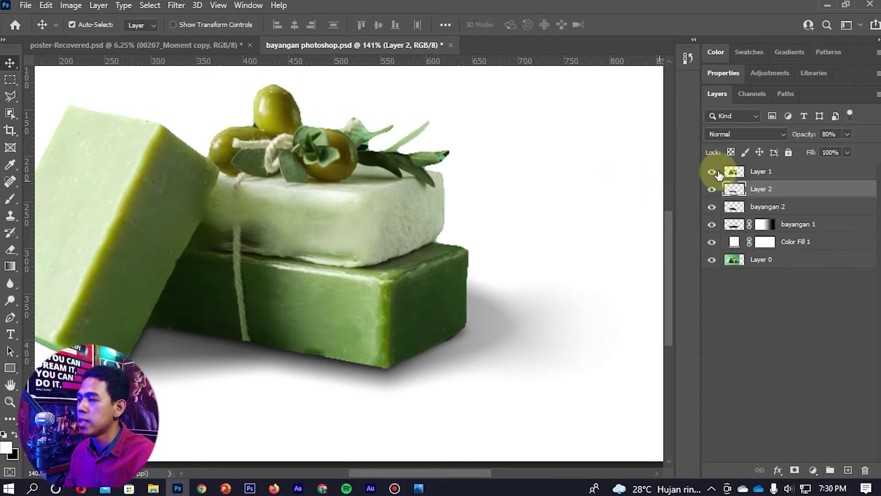
{"action": "scroll", "coordinate": [293, 293], "scroll_direction": "down", "scroll_amount": 4}
{"action": "scroll", "coordinate": [347, 316], "scroll_direction": "up", "scroll_amount": 4}
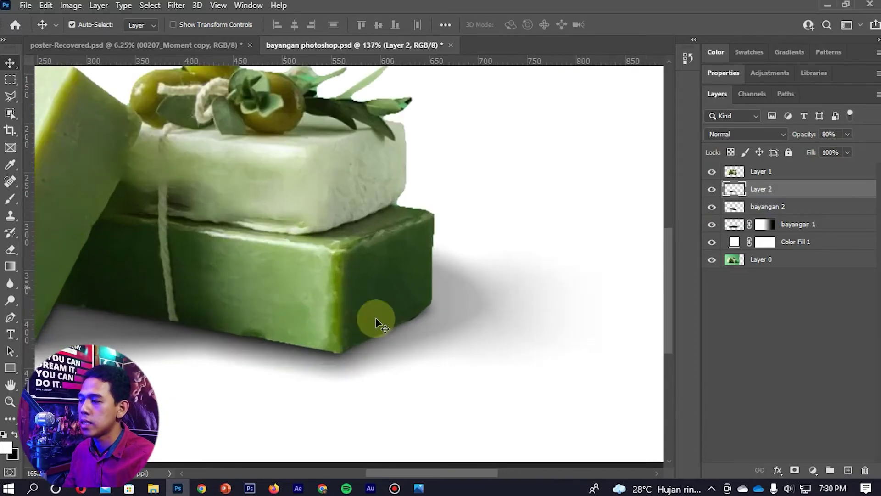
{"action": "scroll", "coordinate": [397, 298], "scroll_direction": "down", "scroll_amount": 4}
{"action": "key", "text": "7"}
{"action": "key", "text": "8"}
{"action": "scroll", "coordinate": [419, 297], "scroll_direction": "up", "scroll_amount": 1}
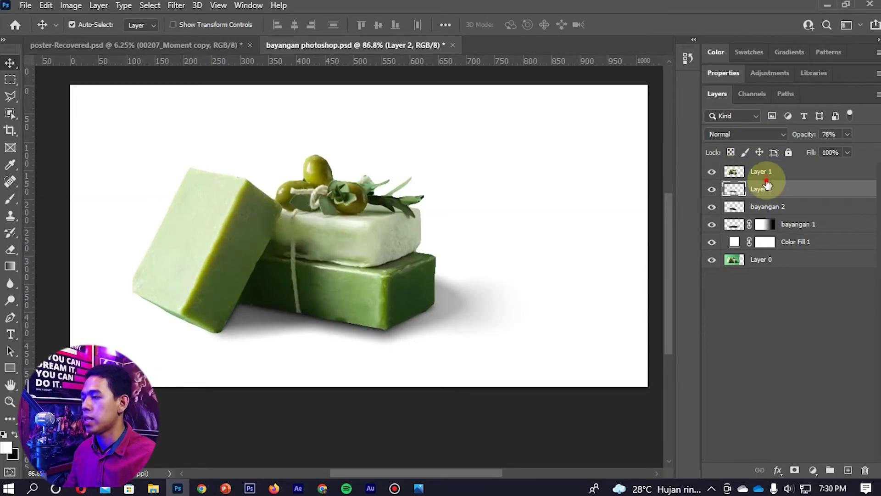
Step: Rename the contact shadow layer as bayangan 3
{"action": "left_click", "coordinate": [762, 173]}
{"action": "double_click", "coordinate": [765, 191]}
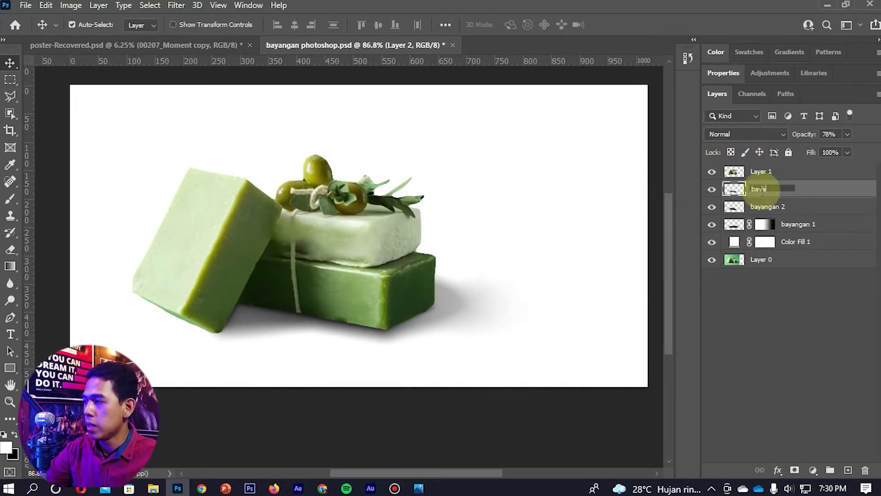
{"action": "type", "text": "bayangan 3"}
{"action": "key", "text": "Return"}
{"action": "scroll", "coordinate": [339, 300], "scroll_direction": "down", "scroll_amount": 1}
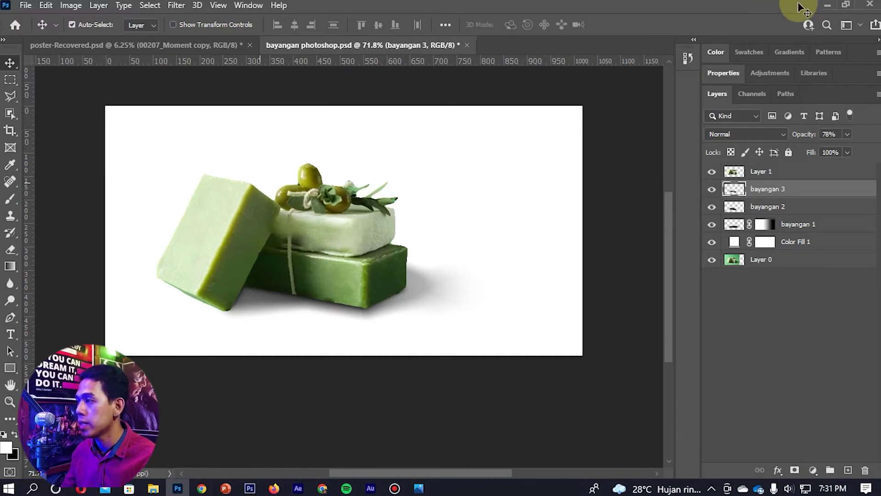
Step: Place the tempat image in the soap document, enlarged and positioned so its wooden floor covers most of the canvas
{"action": "left_click", "coordinate": [827, 4]}
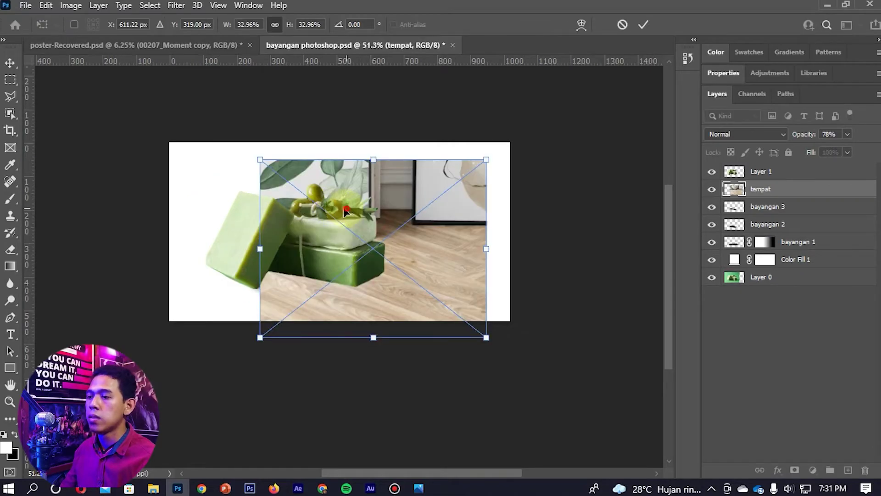
{"action": "left_click_drag", "start_coordinate": [348, 203], "coordinate": [312, 156]}
{"action": "left_click_drag", "start_coordinate": [408, 104], "coordinate": [432, 83]}
{"action": "left_click_drag", "start_coordinate": [406, 151], "coordinate": [406, 134]}
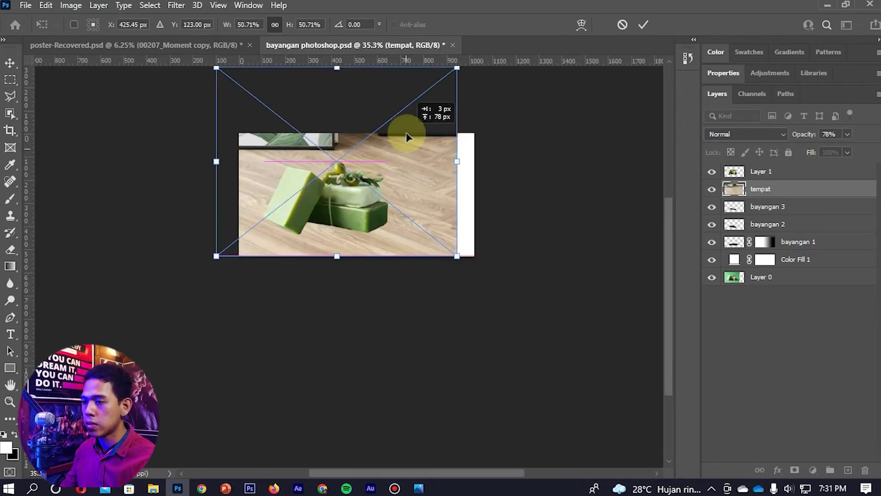
{"action": "left_click_drag", "start_coordinate": [456, 69], "coordinate": [441, 79]}
{"action": "key", "text": "Return"}
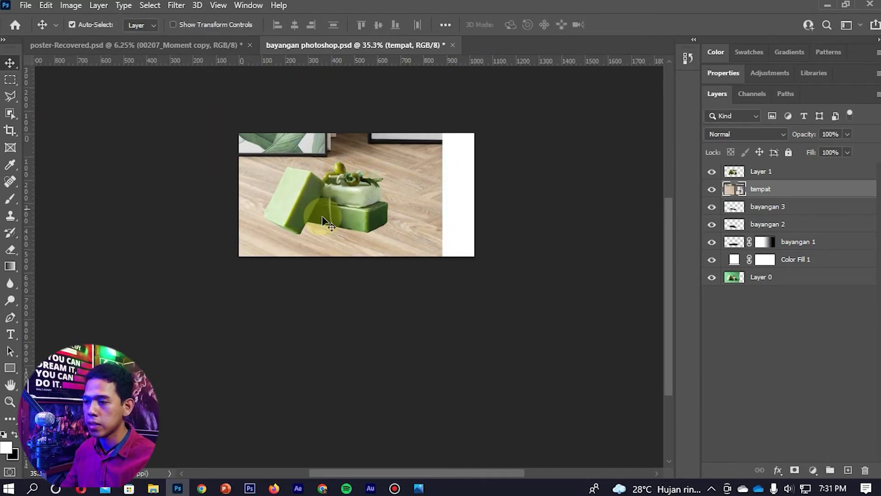
Step: Move the tempat layer below bayangan 1 and above Color Fill 1 in the layer order
{"action": "scroll", "coordinate": [331, 227], "scroll_direction": "up", "scroll_amount": 5}
{"action": "left_click_drag", "start_coordinate": [733, 192], "coordinate": [799, 258]}
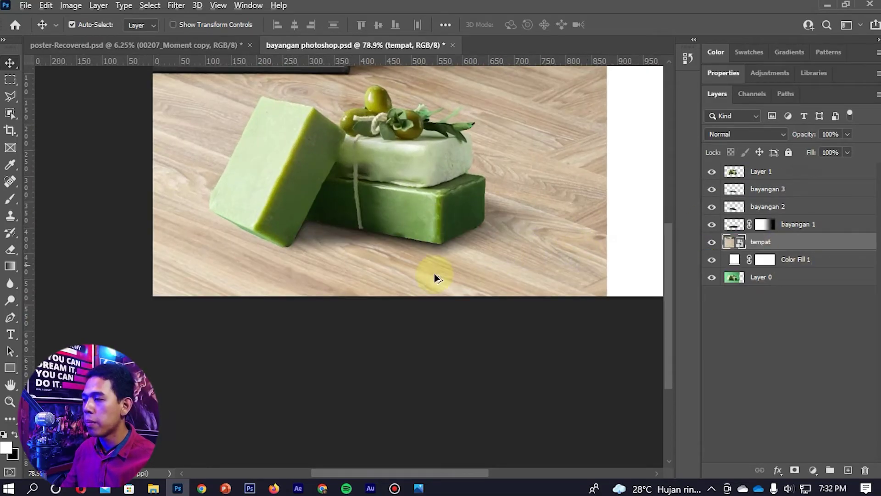
Step: Crop the canvas's right side to the edge of the wooden-floor image, removing the uncovered white strip
{"action": "scroll", "coordinate": [418, 268], "scroll_direction": "down", "scroll_amount": 3}
{"action": "scroll", "coordinate": [502, 236], "scroll_direction": "up", "scroll_amount": 1}
{"action": "key", "text": "c"}
{"action": "left_click_drag", "start_coordinate": [629, 180], "coordinate": [595, 180]}
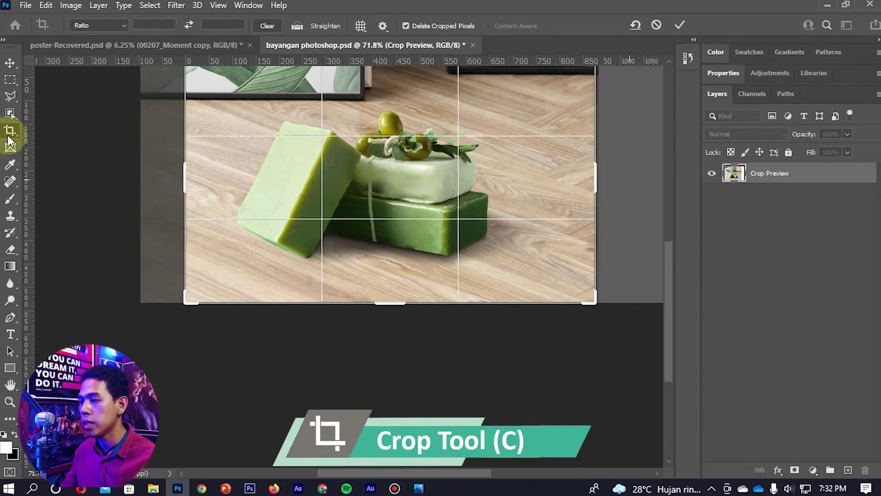
{"action": "key", "text": "v"}
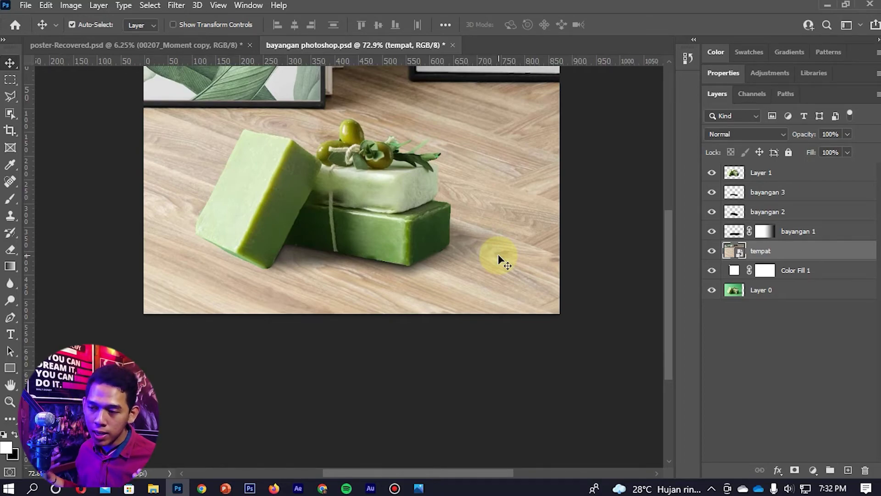
Step: Reduce the bayangan 1 shadow layer's opacity to 70% and check the whole composition on the wooden floor
{"action": "key", "text": "ctrl"}
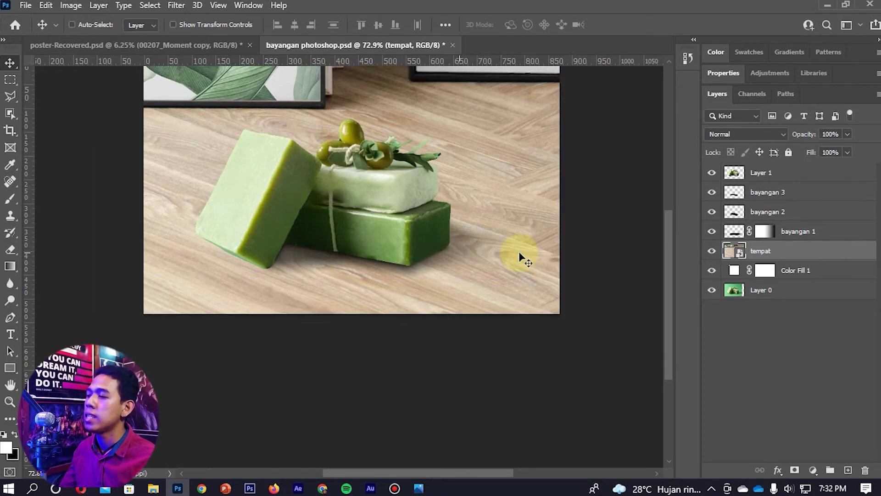
{"action": "left_click", "coordinate": [813, 235]}
{"action": "key", "text": "8"}
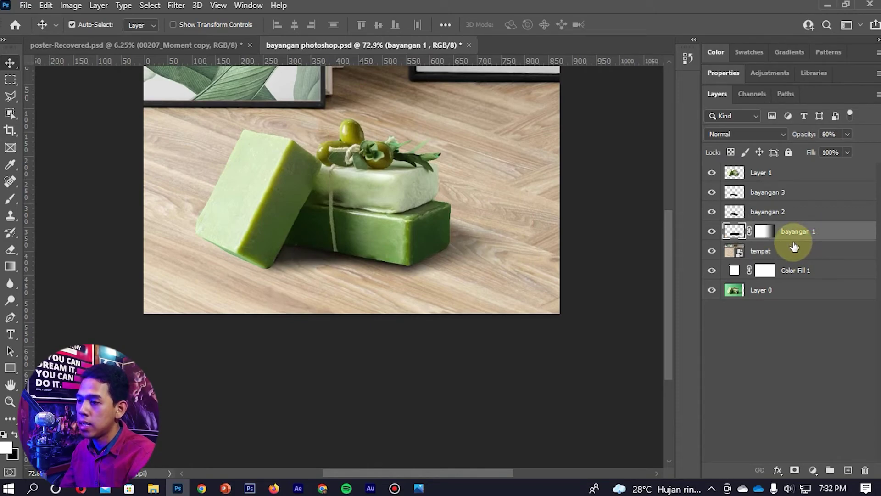
{"action": "key", "text": "7"}
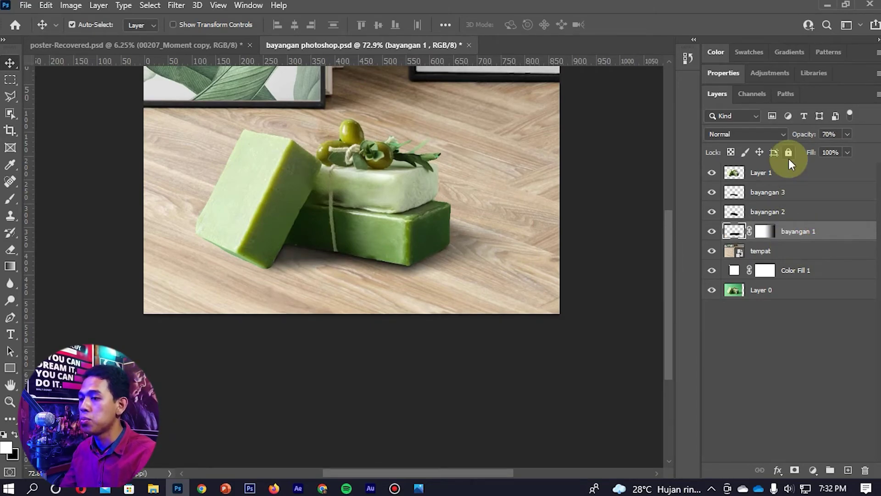
{"action": "scroll", "coordinate": [334, 320], "scroll_direction": "down", "scroll_amount": 3}
{"action": "scroll", "coordinate": [421, 238], "scroll_direction": "up", "scroll_amount": 2}
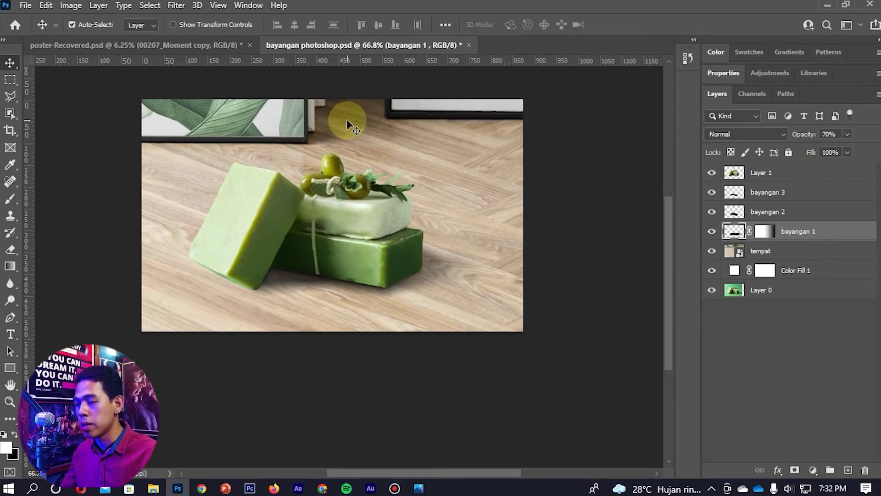
{"action": "scroll", "coordinate": [361, 215], "scroll_direction": "down", "scroll_amount": 3}
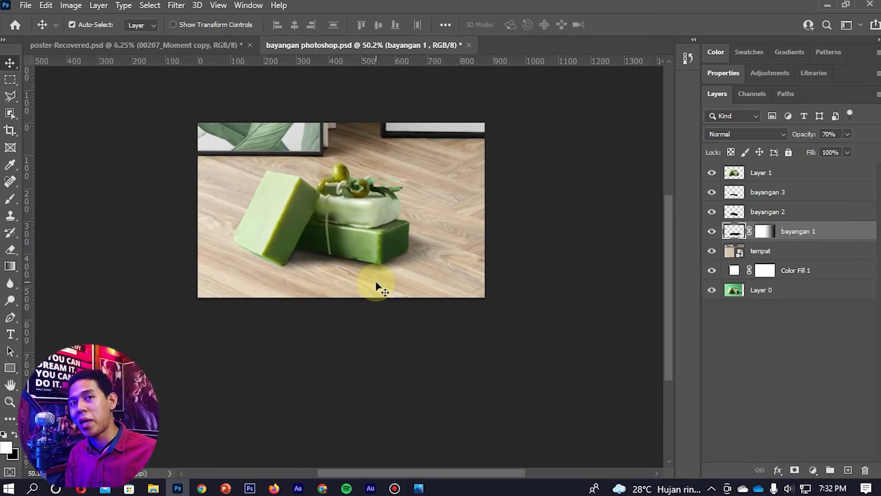